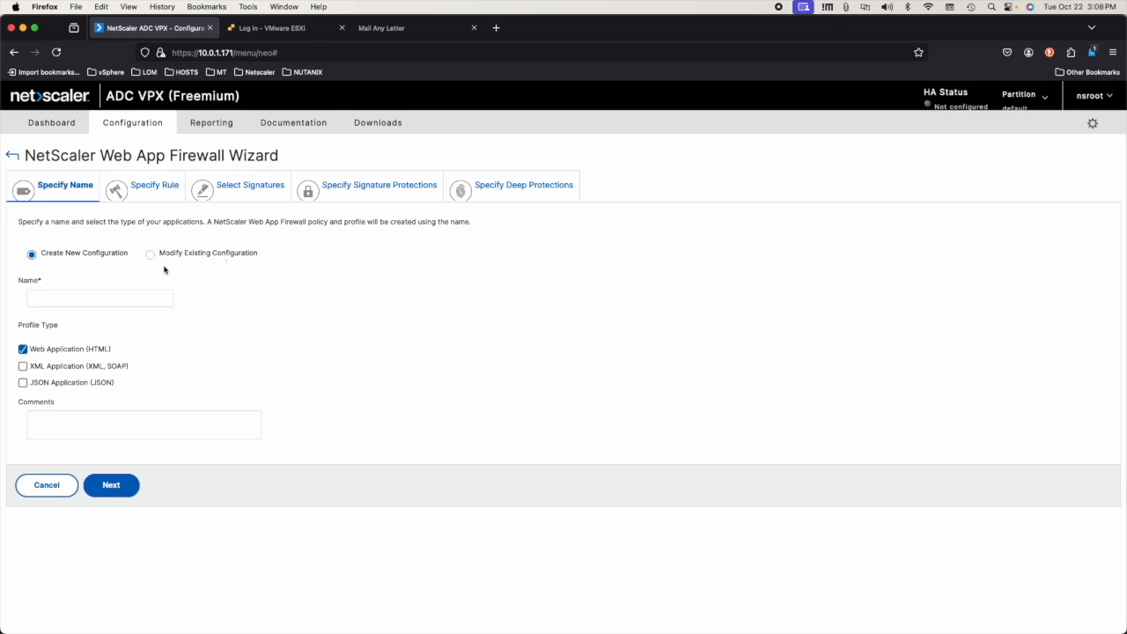
Step: Name the new Web Application (HTML) firewall configuration waf_conf_mal and continue to the rule stage
{"action": "left_click", "coordinate": [59, 296]}
{"action": "type", "text": "WAF_"}
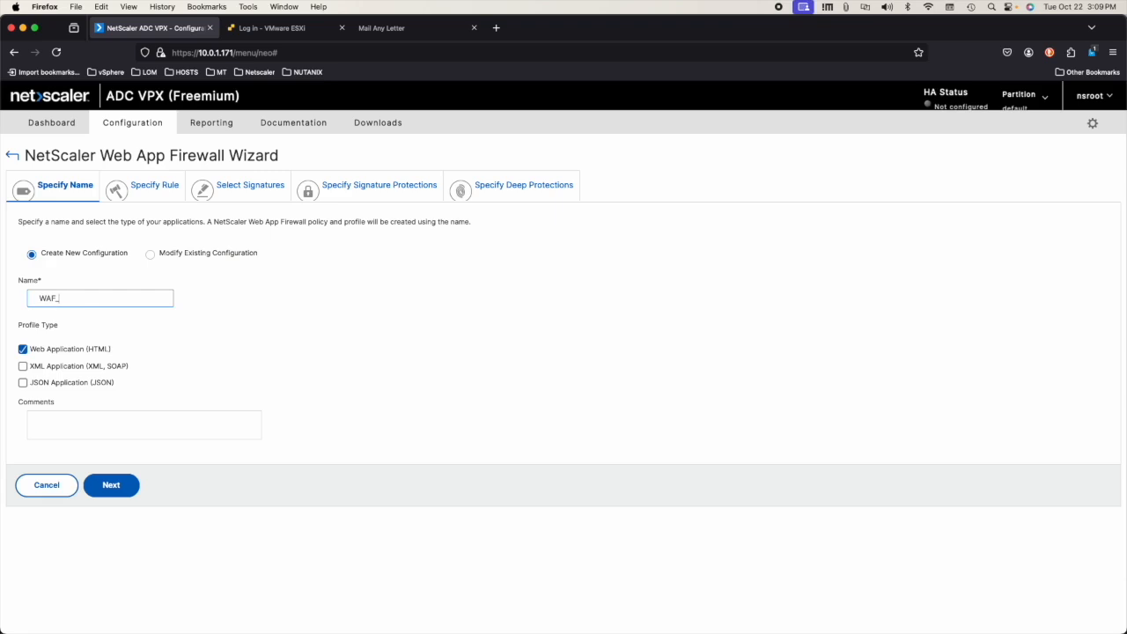
{"action": "key", "text": "BackSpace"}
{"action": "key", "text": "BackSpace"}
{"action": "key", "text": "BackSpace"}
{"action": "type", "text": "wa"}
{"action": "left_click", "coordinate": [111, 486]}
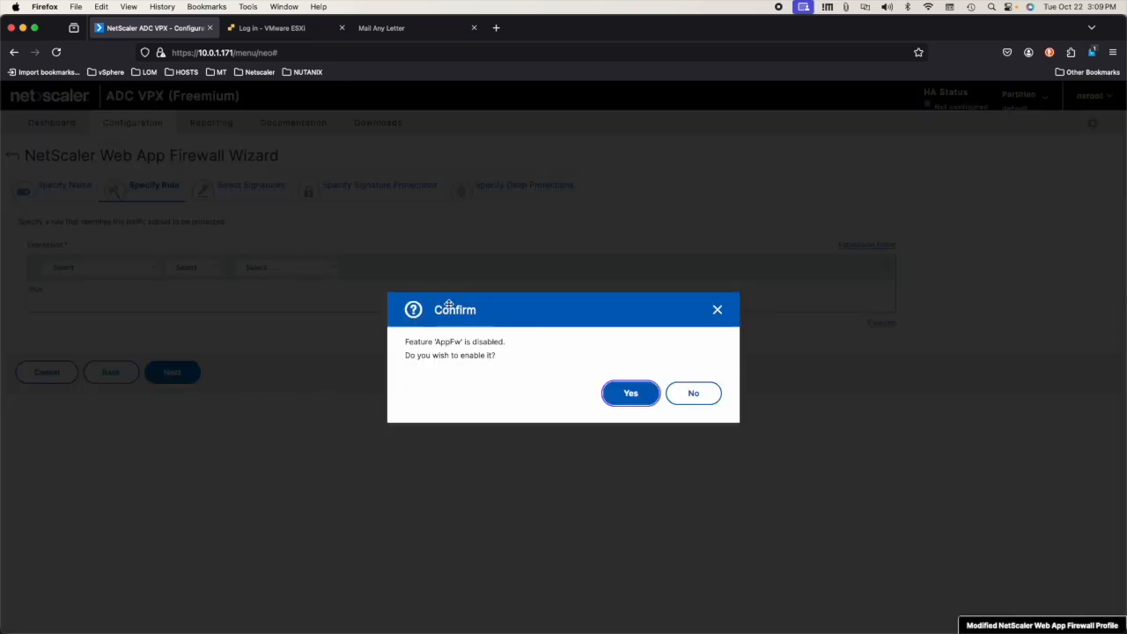
{"action": "left_click_drag", "start_coordinate": [522, 309], "coordinate": [412, 269]}
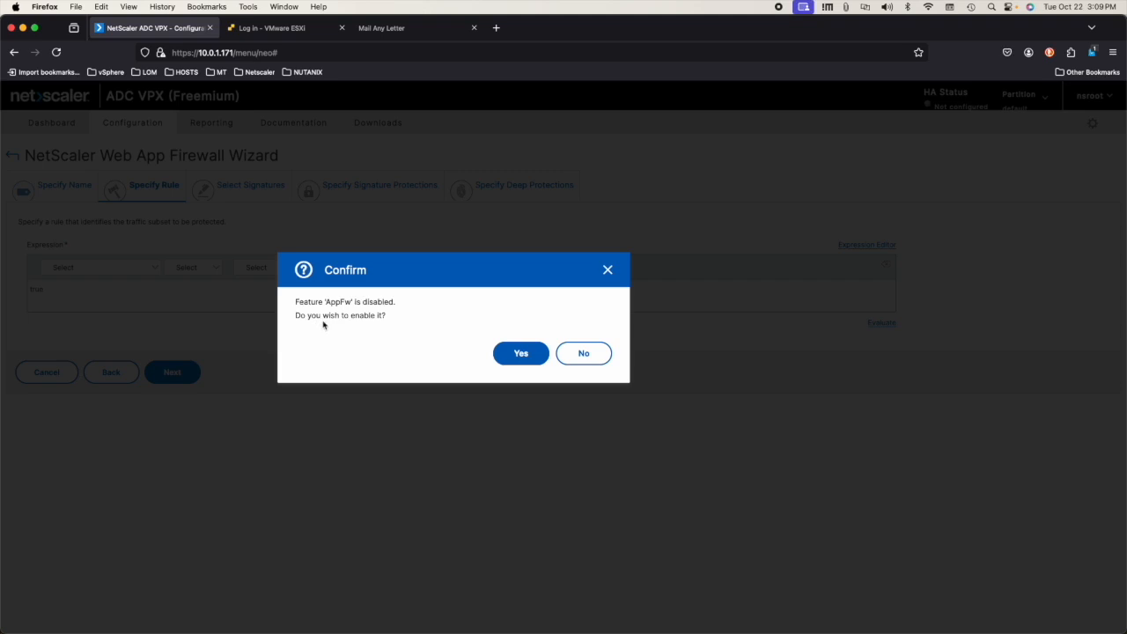
{"action": "left_click", "coordinate": [514, 353]}
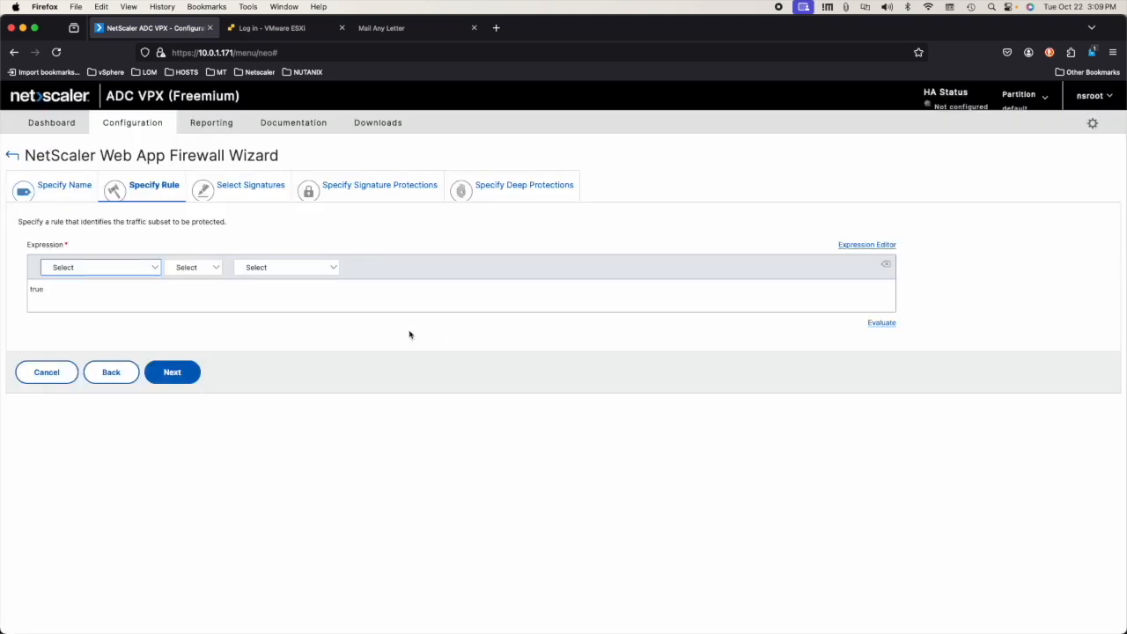
{"action": "left_click", "coordinate": [62, 290]}
{"action": "left_click", "coordinate": [86, 269]}
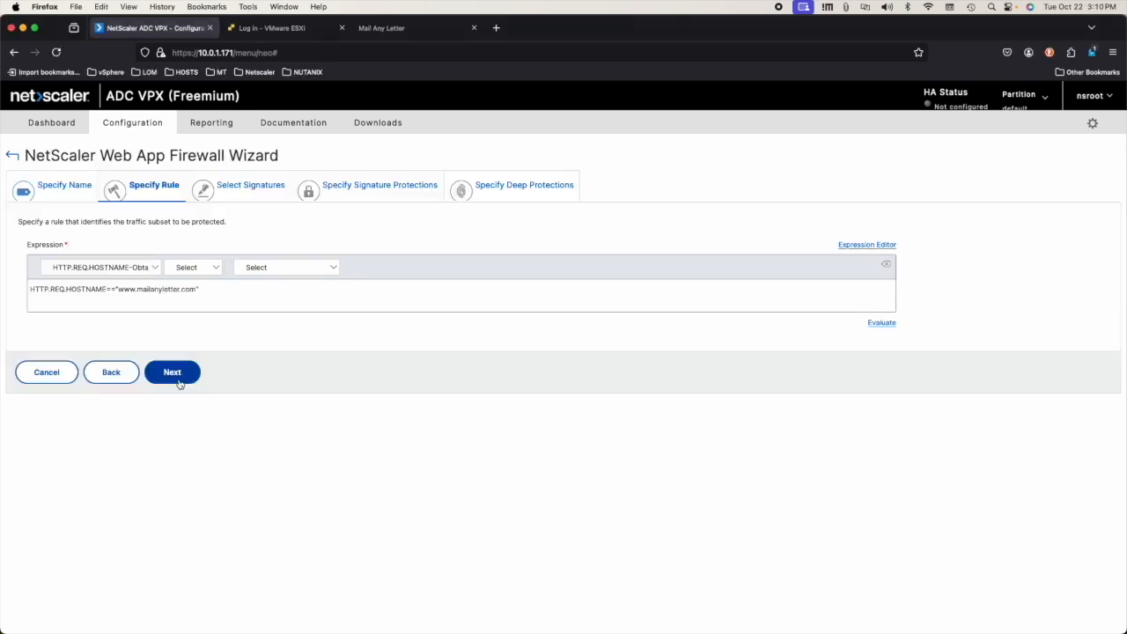
{"action": "left_click", "coordinate": [175, 370]}
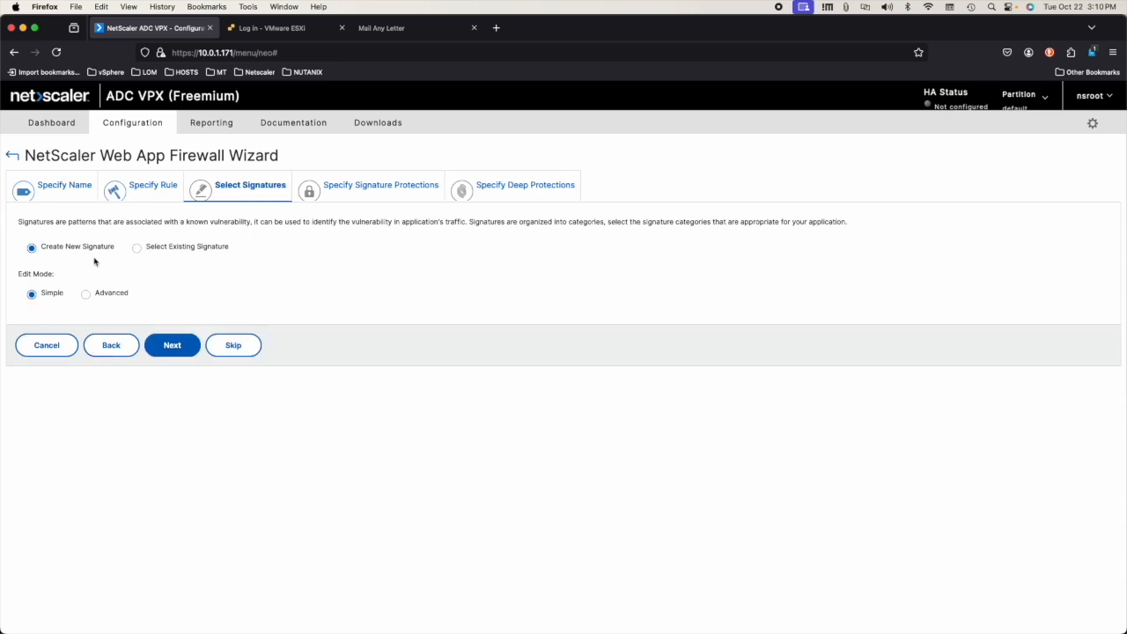
Step: Create a new signature in Advanced edit mode and finish the wizard with the default signature and deep protections
{"action": "left_click", "coordinate": [86, 294]}
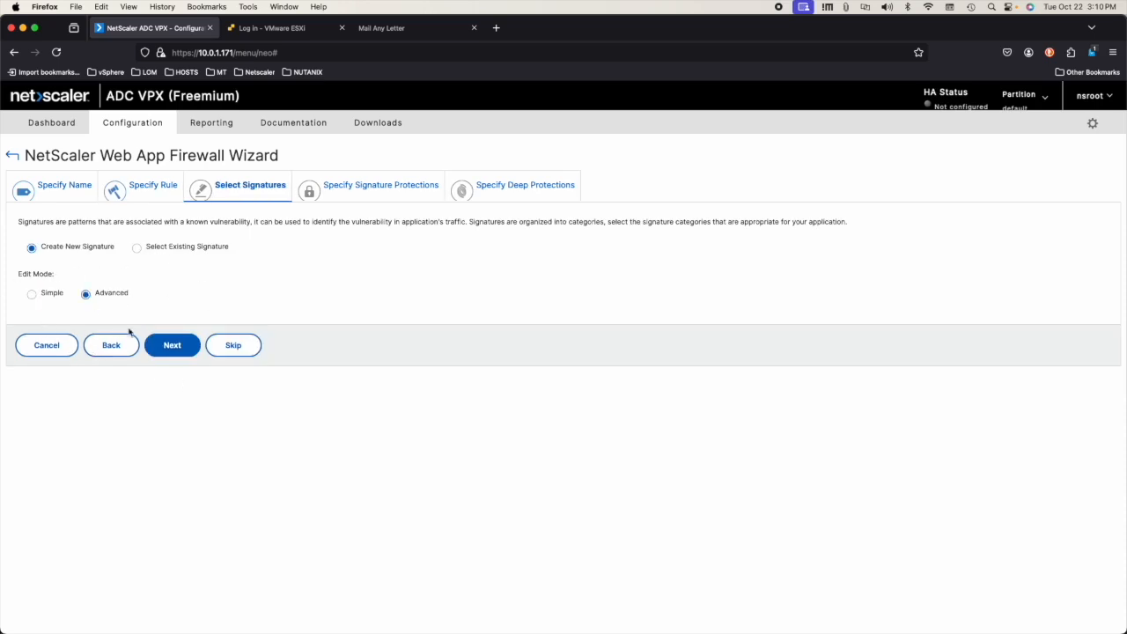
{"action": "left_click", "coordinate": [174, 348]}
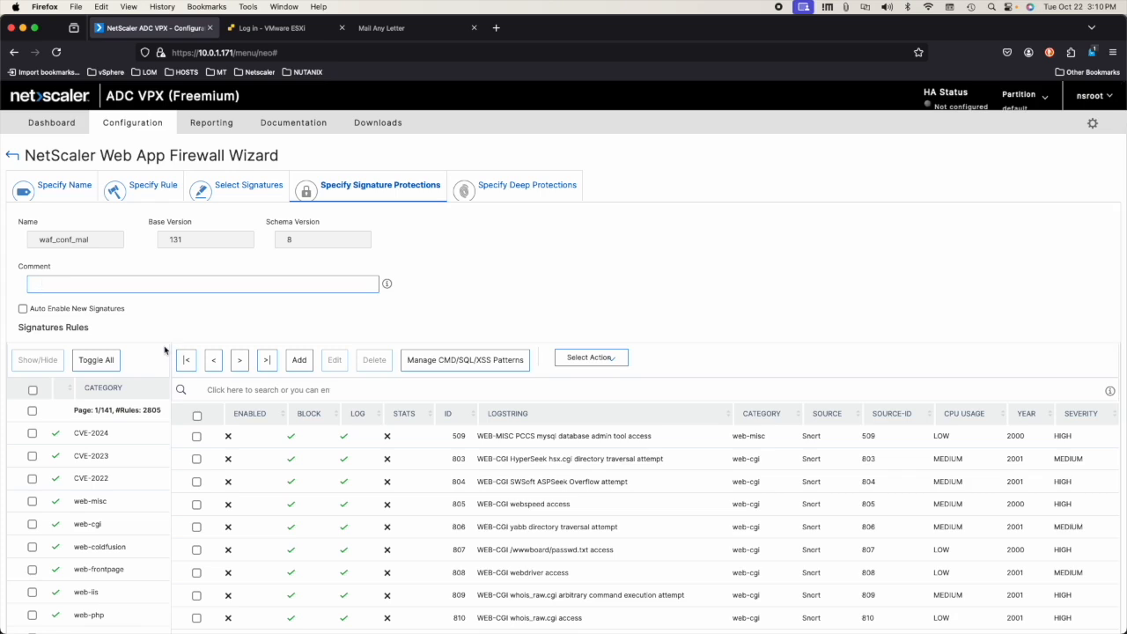
{"action": "scroll", "coordinate": [164, 351], "scroll_direction": "down", "scroll_amount": 2}
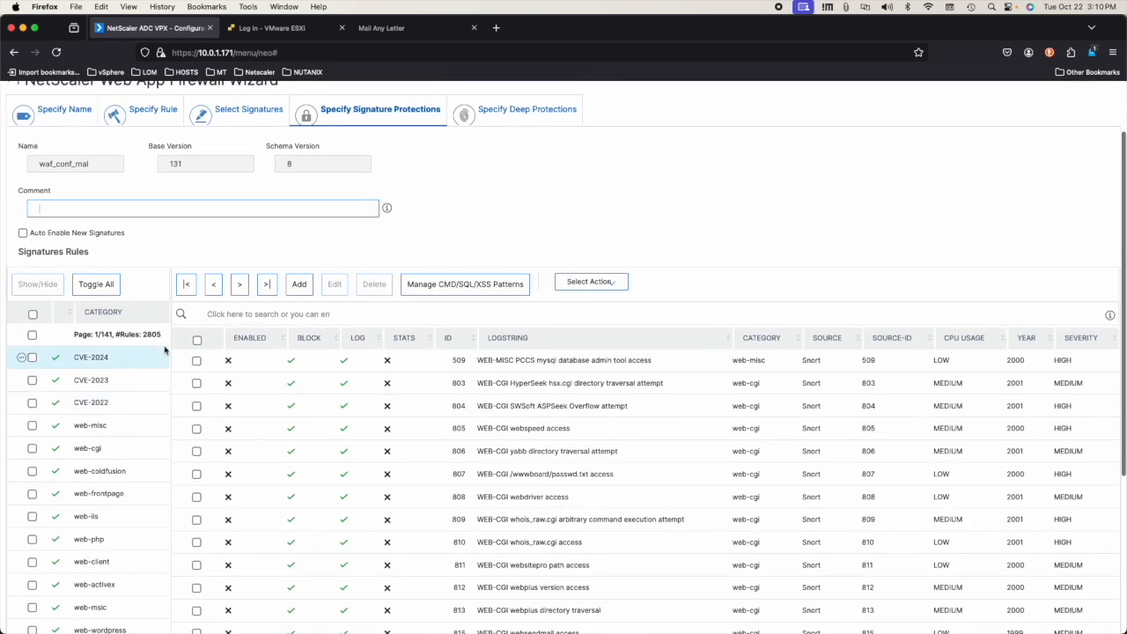
{"action": "scroll", "coordinate": [167, 350], "scroll_direction": "down", "scroll_amount": 6}
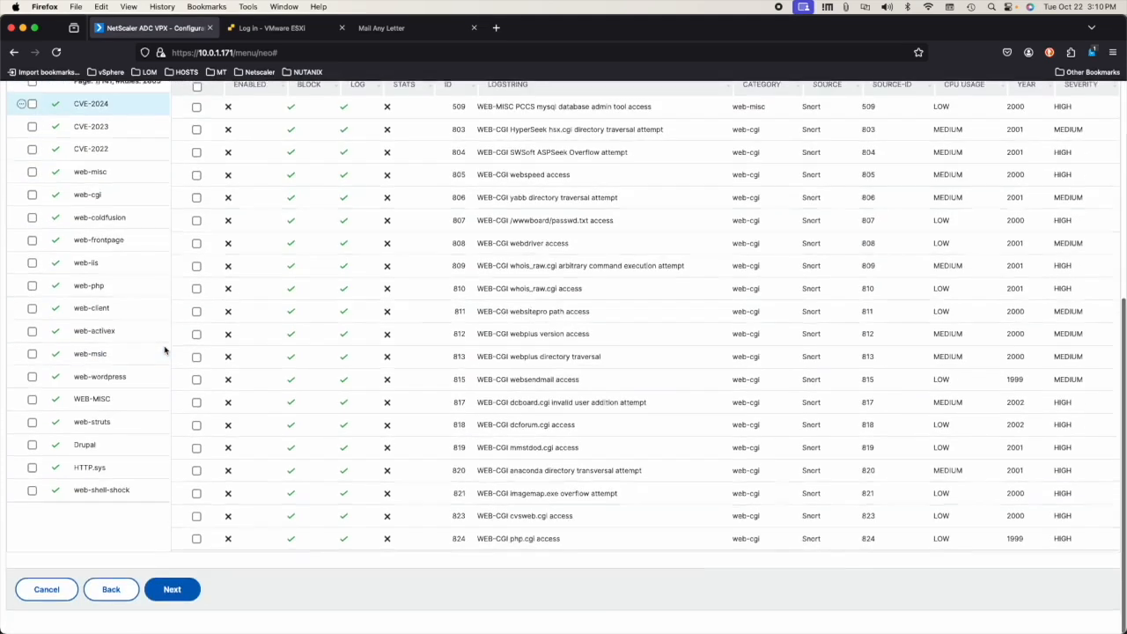
{"action": "left_click", "coordinate": [173, 610]}
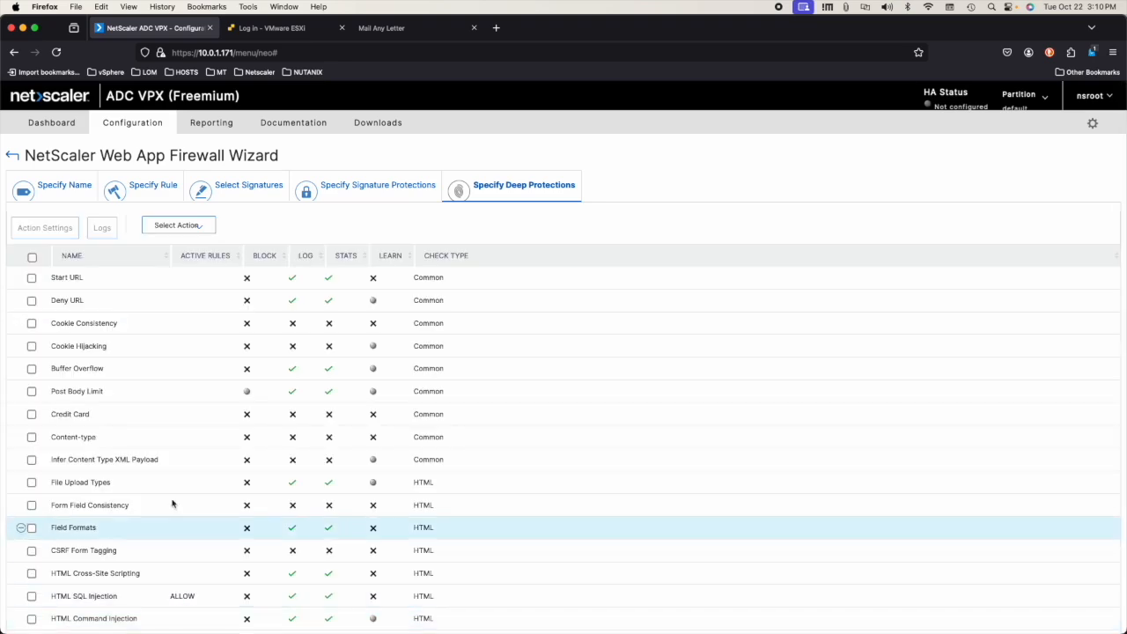
{"action": "scroll", "coordinate": [166, 342], "scroll_direction": "down", "scroll_amount": 3}
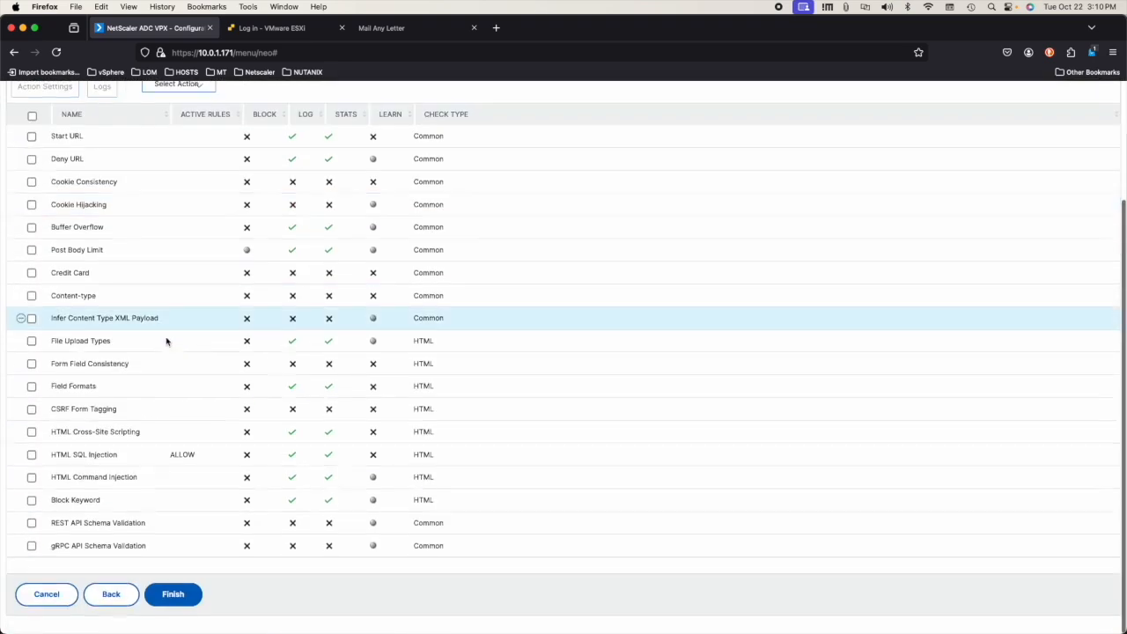
{"action": "left_click", "coordinate": [175, 605]}
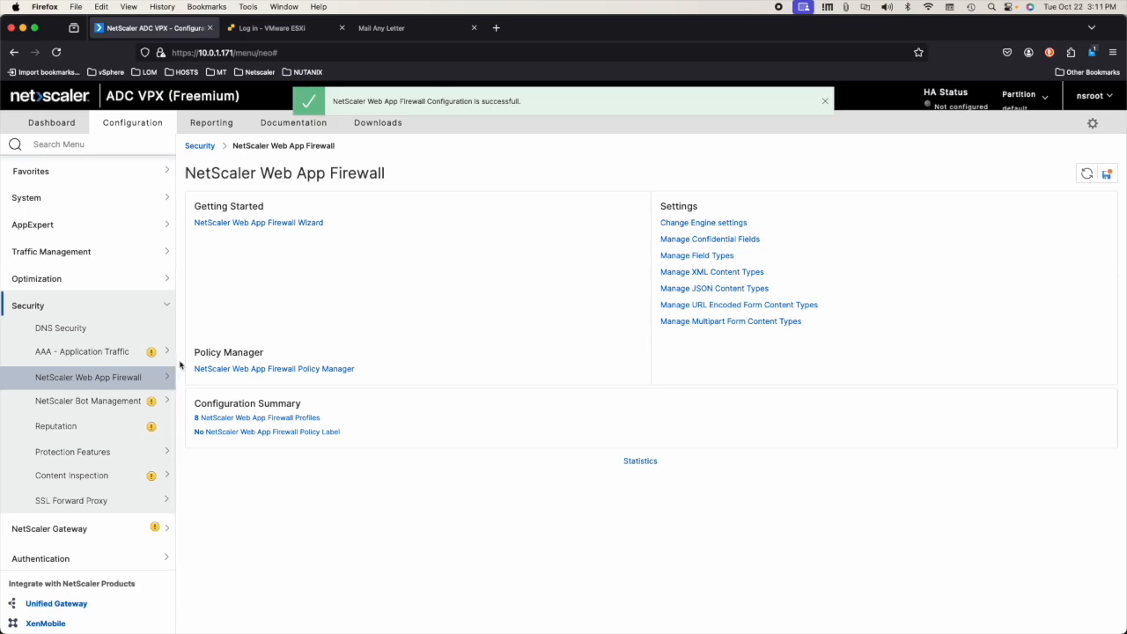
Step: Review the general settings of the waf_conf_mal Web App Firewall profile and return to the profile list
{"action": "left_click", "coordinate": [83, 376]}
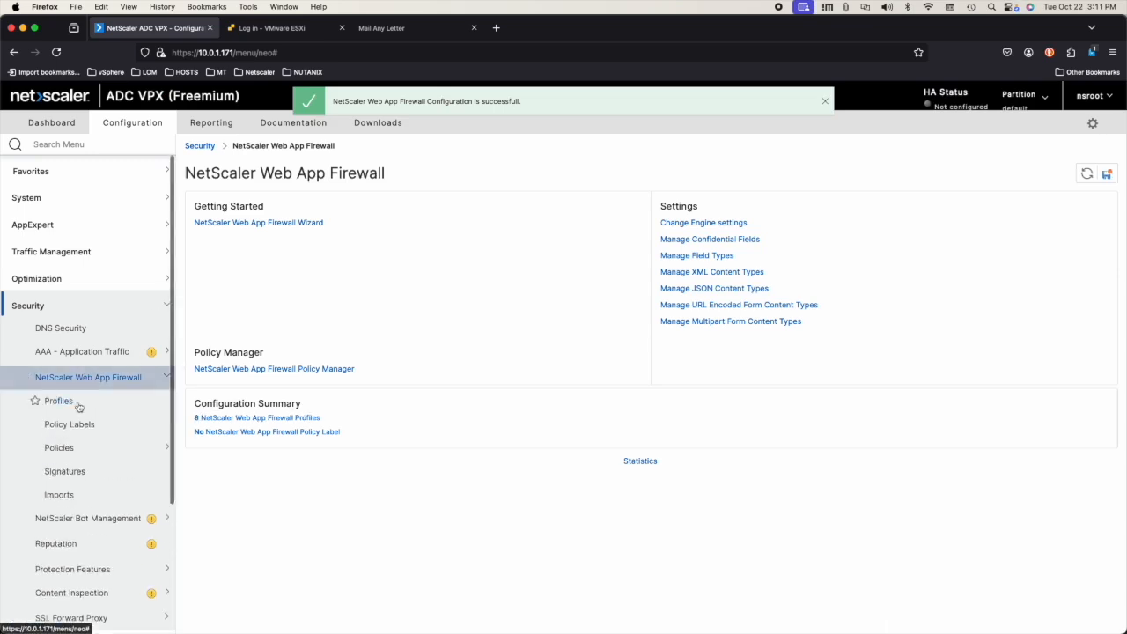
{"action": "left_click", "coordinate": [75, 401]}
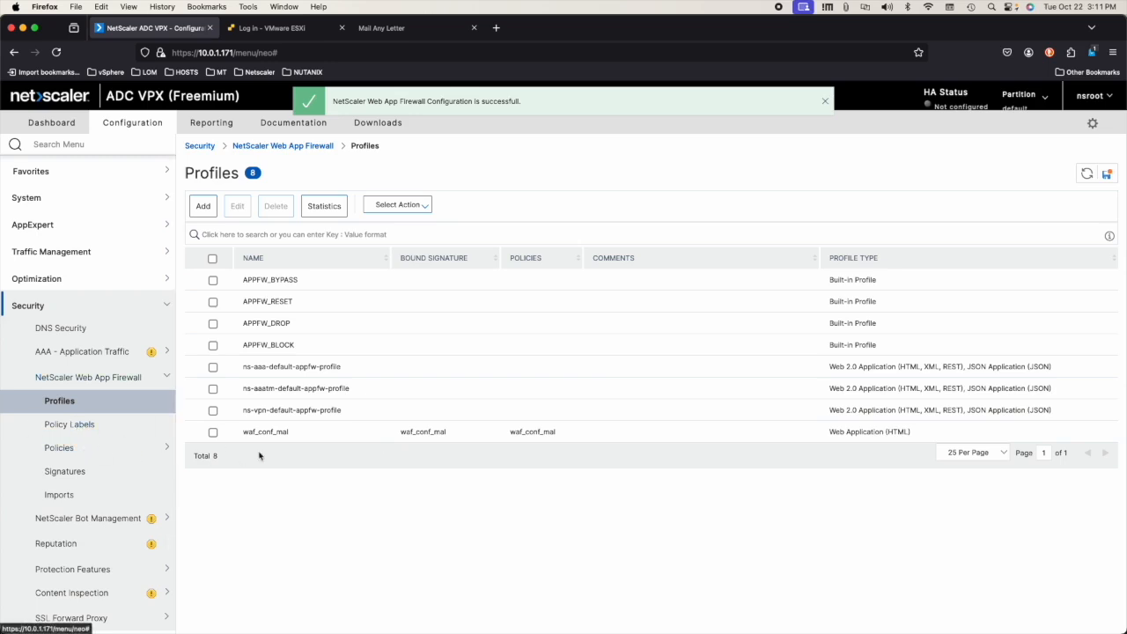
{"action": "left_click", "coordinate": [199, 432]}
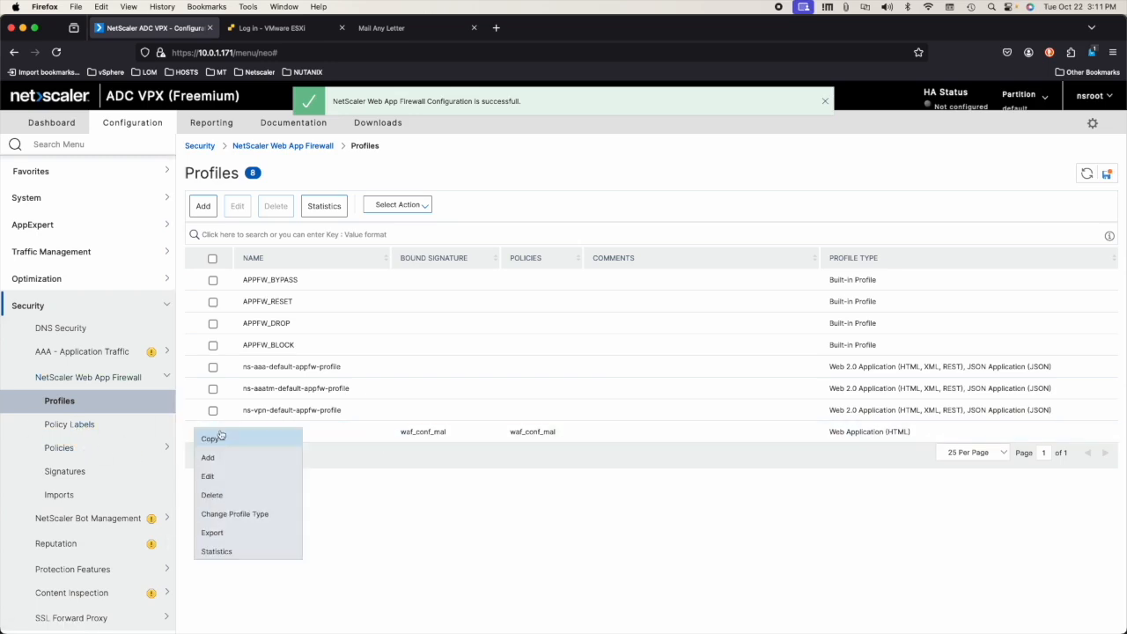
{"action": "left_click", "coordinate": [223, 479]}
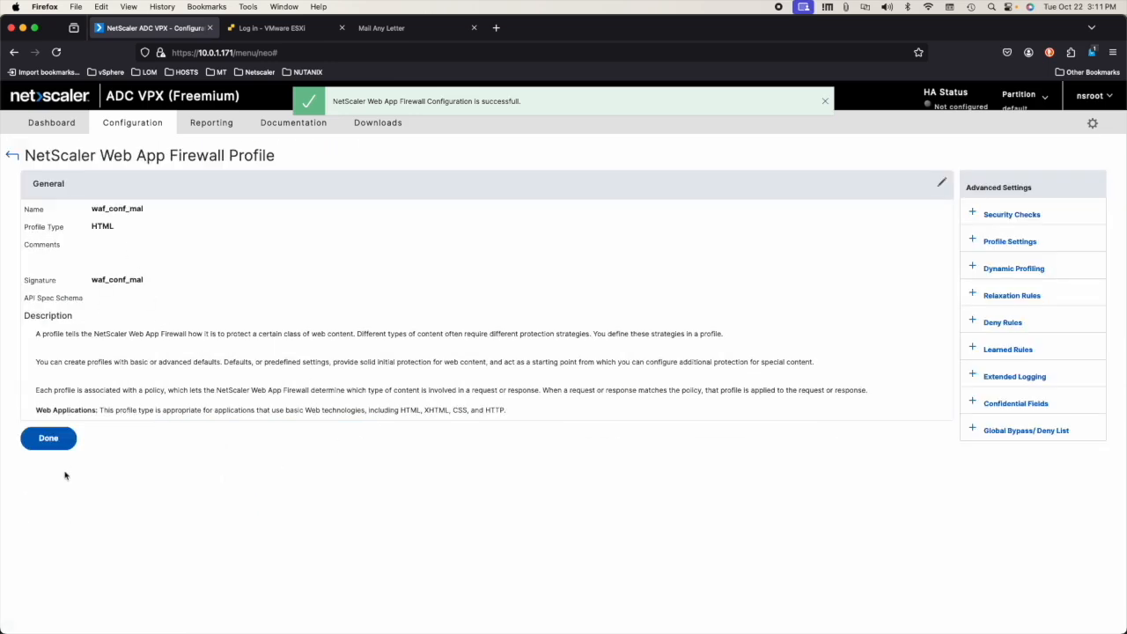
{"action": "left_click", "coordinate": [48, 434]}
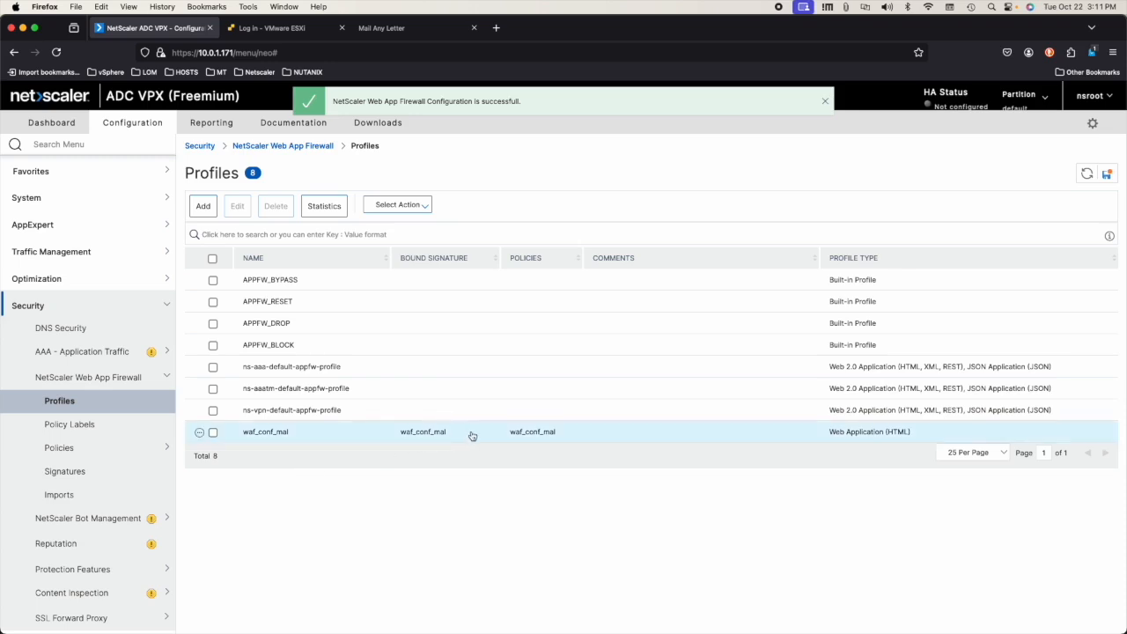
Step: Check where the waf_conf_mal firewall policy is bound, then close its bindings
{"action": "left_click", "coordinate": [58, 448]}
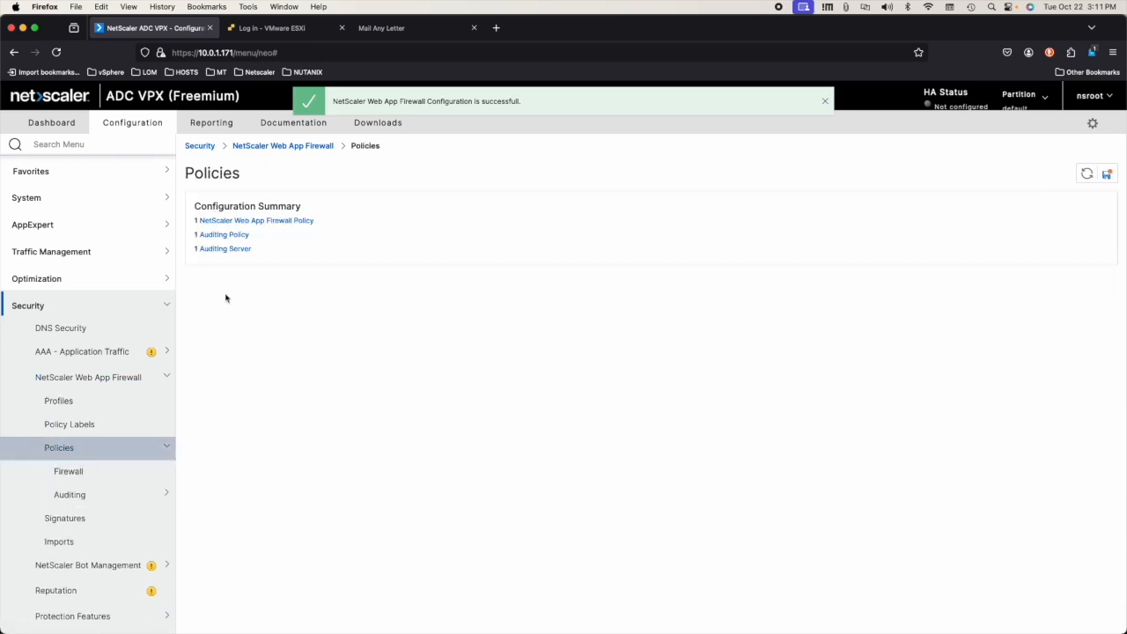
{"action": "left_click", "coordinate": [89, 478]}
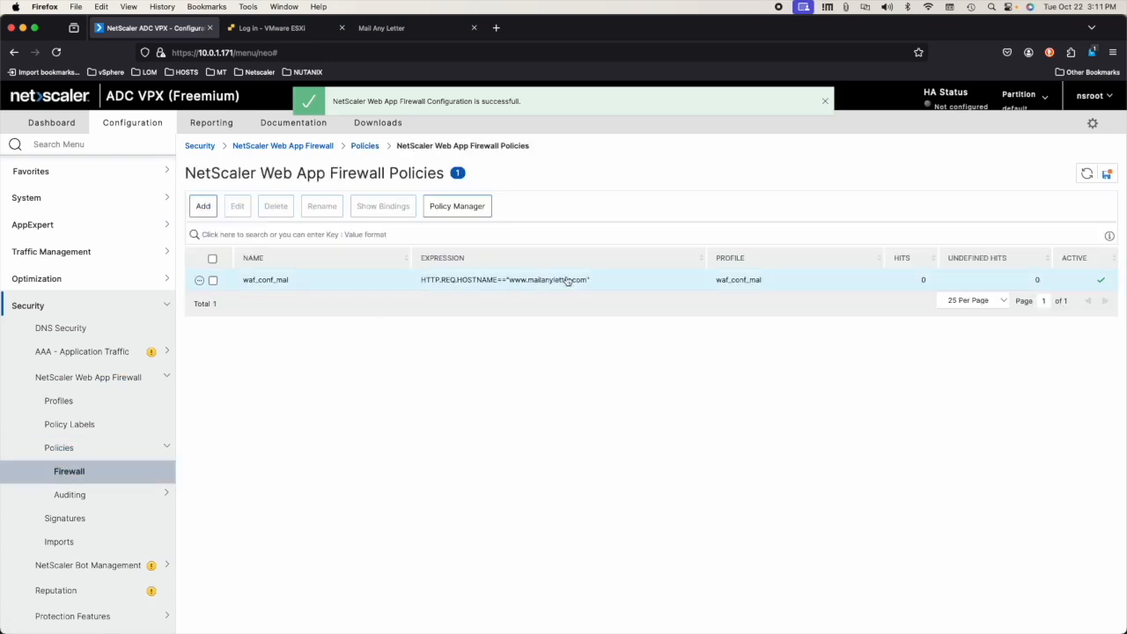
{"action": "right_click", "coordinate": [200, 282]}
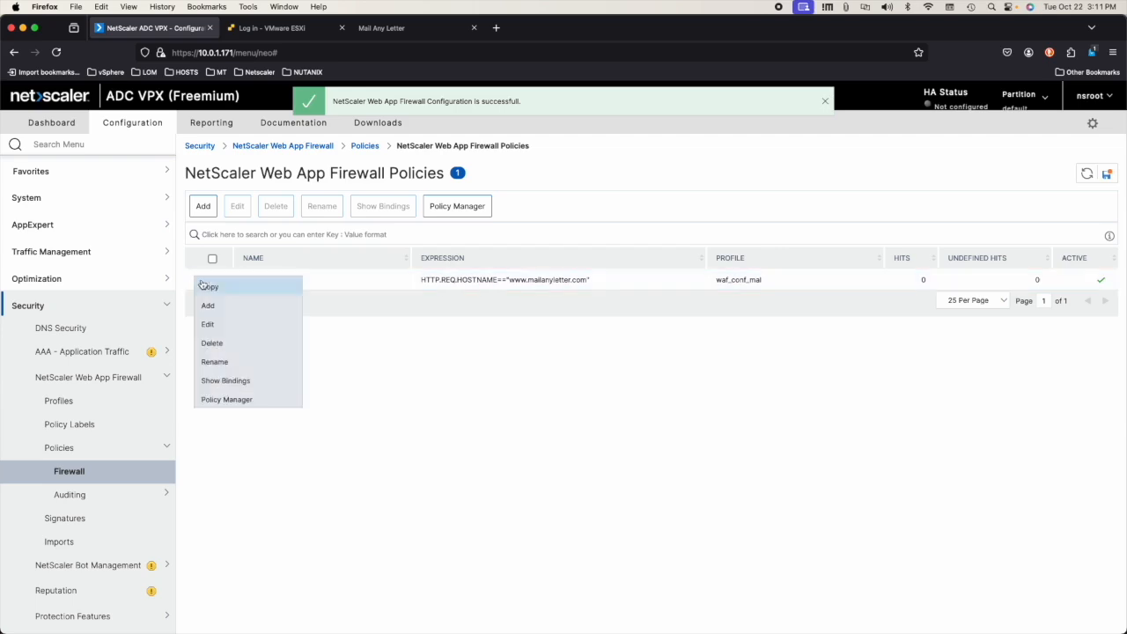
{"action": "left_click", "coordinate": [227, 380]}
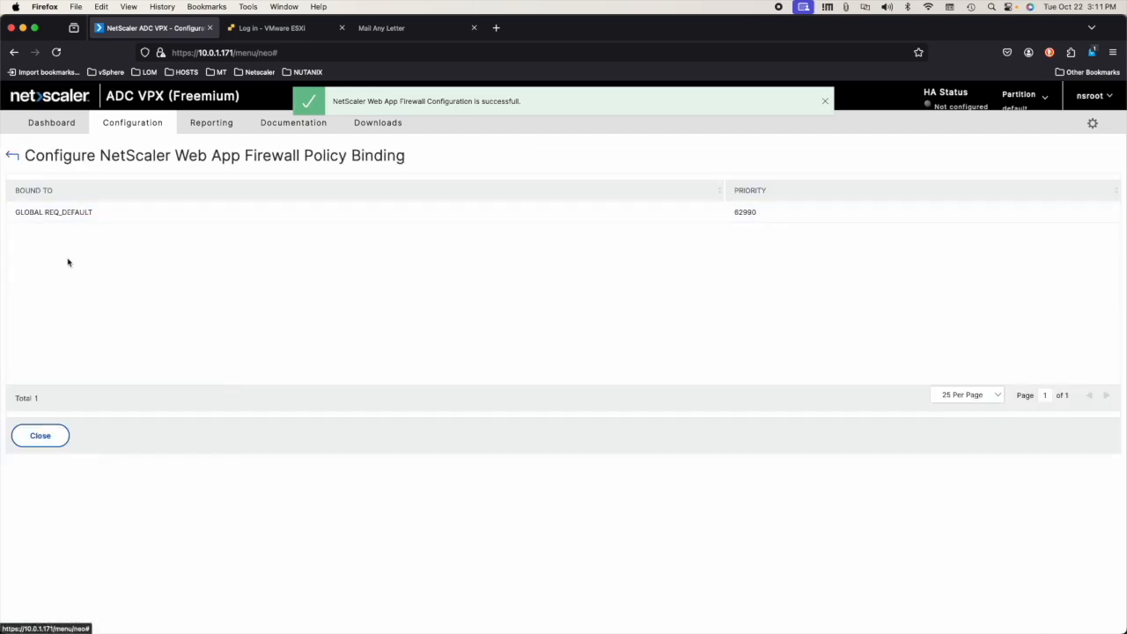
{"action": "left_click", "coordinate": [41, 435]}
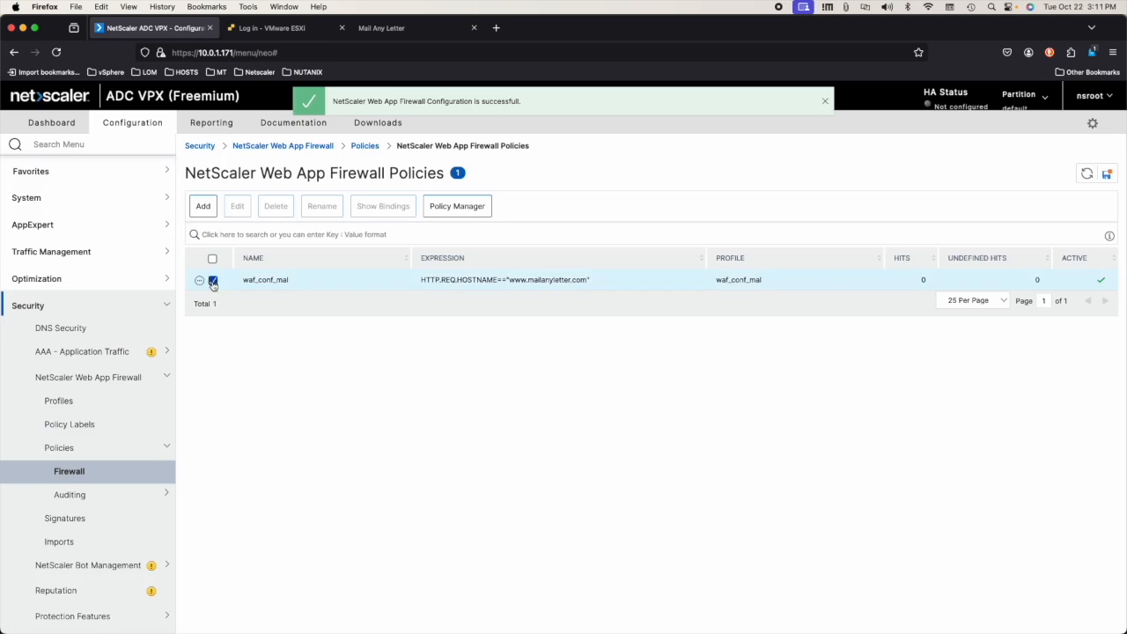
Step: In the firewall Policy Manager, set the bind point to Content Switching Virtual Server with virtual server cs_mal
{"action": "left_click", "coordinate": [446, 209]}
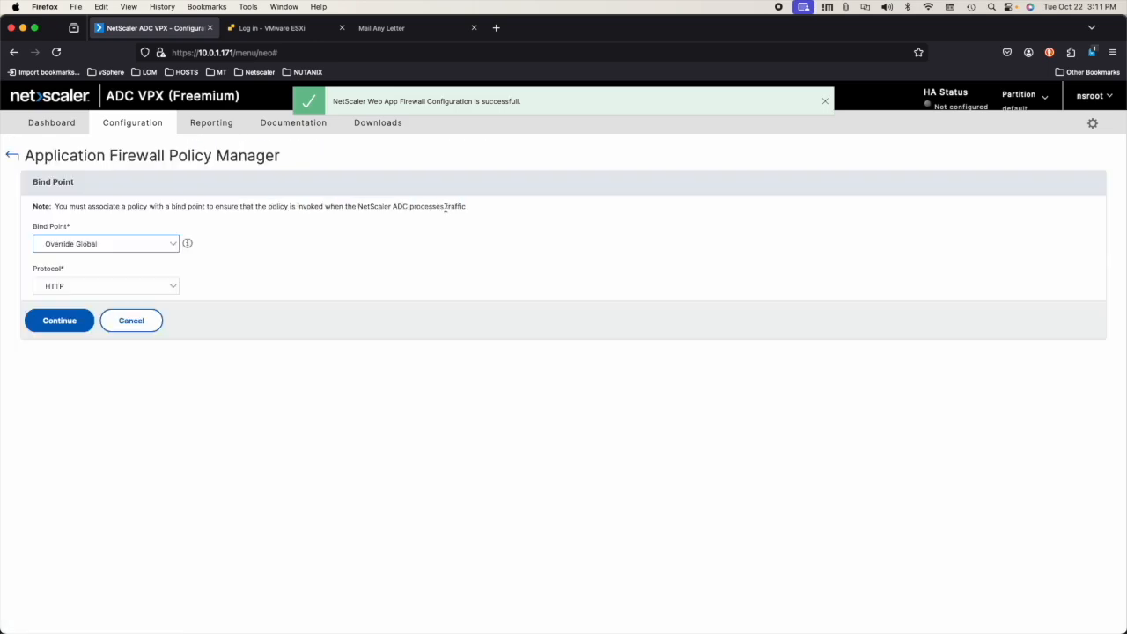
{"action": "left_click", "coordinate": [109, 248]}
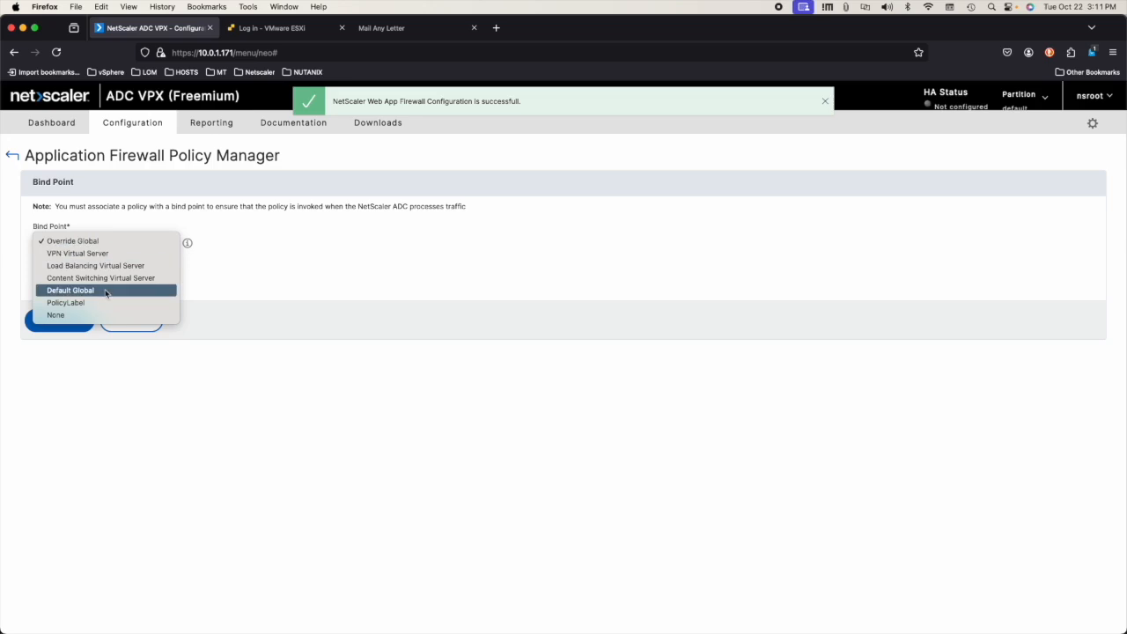
{"action": "left_click", "coordinate": [108, 278]}
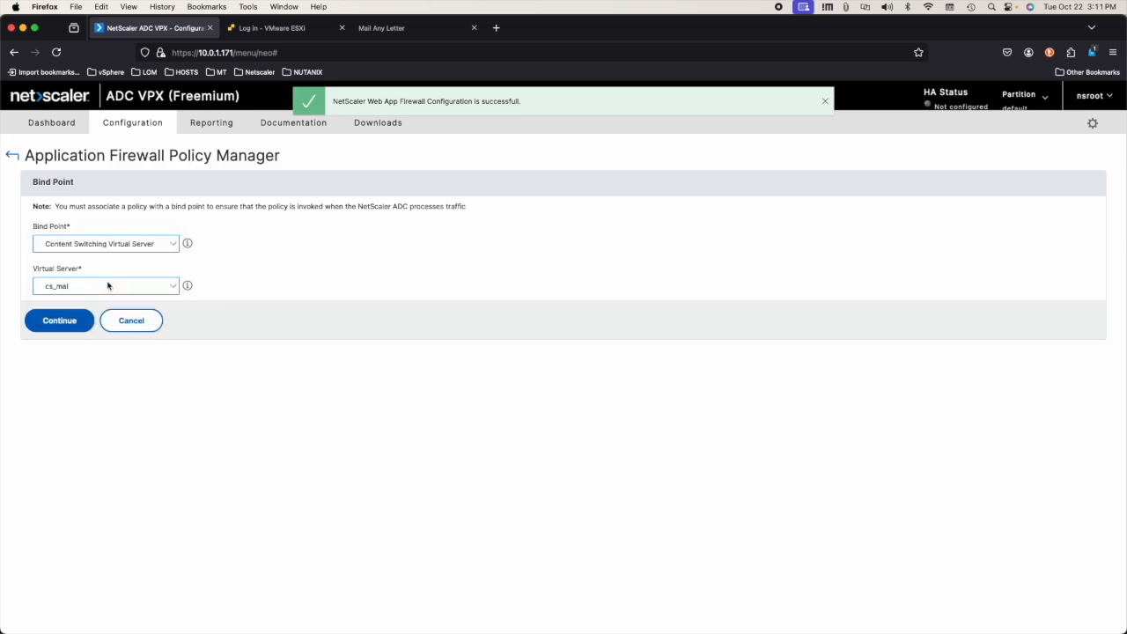
{"action": "left_click", "coordinate": [88, 288]}
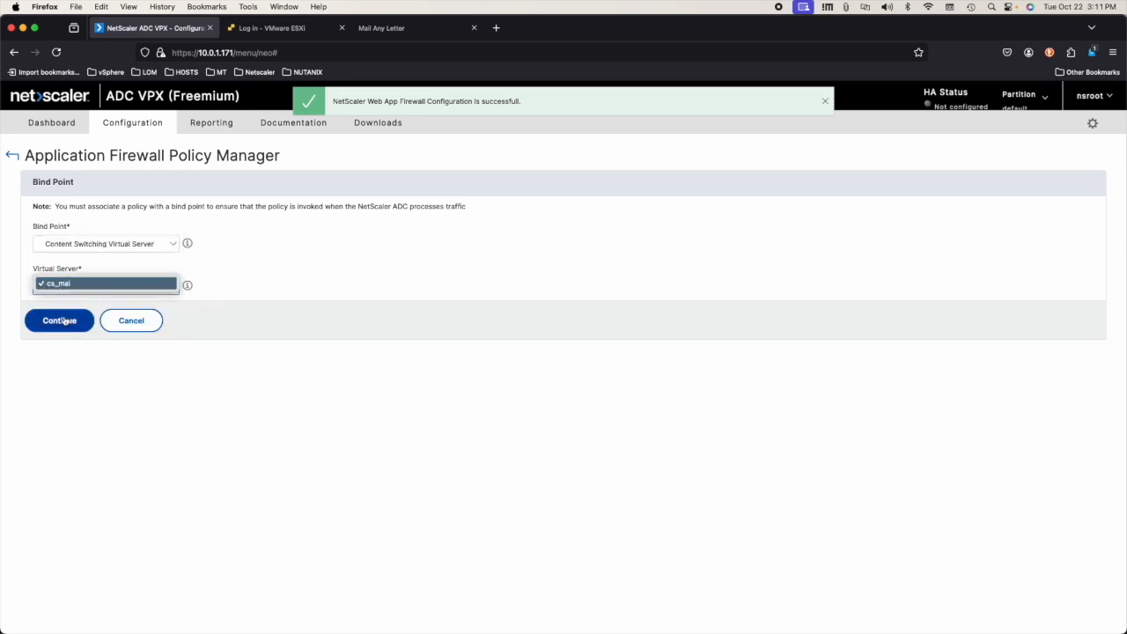
{"action": "left_click", "coordinate": [66, 326]}
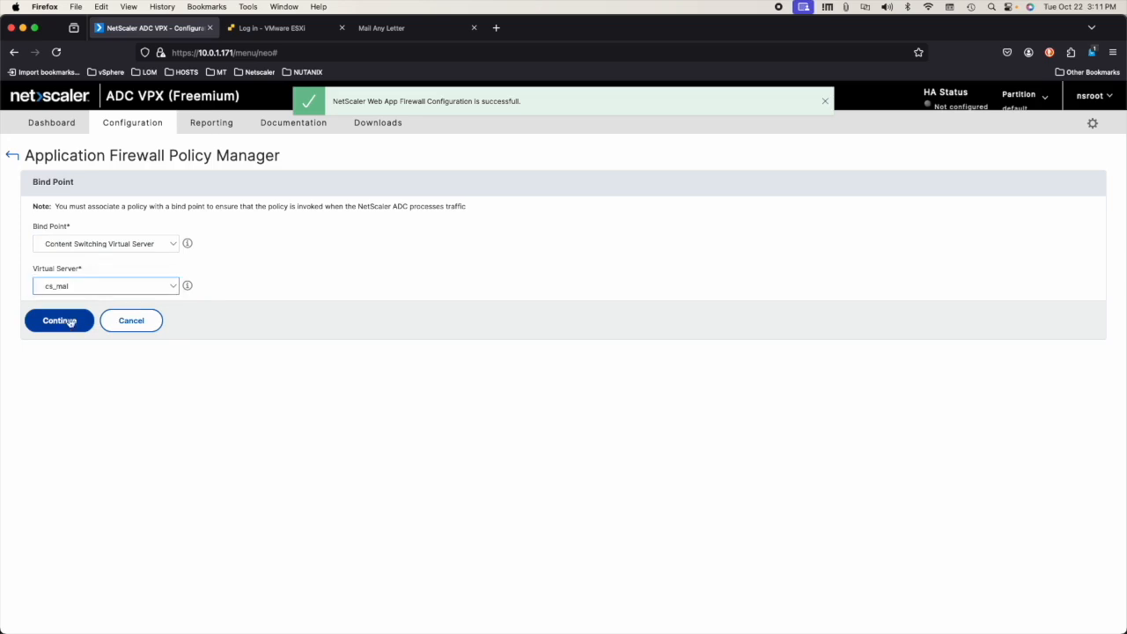
{"action": "left_click", "coordinate": [62, 322]}
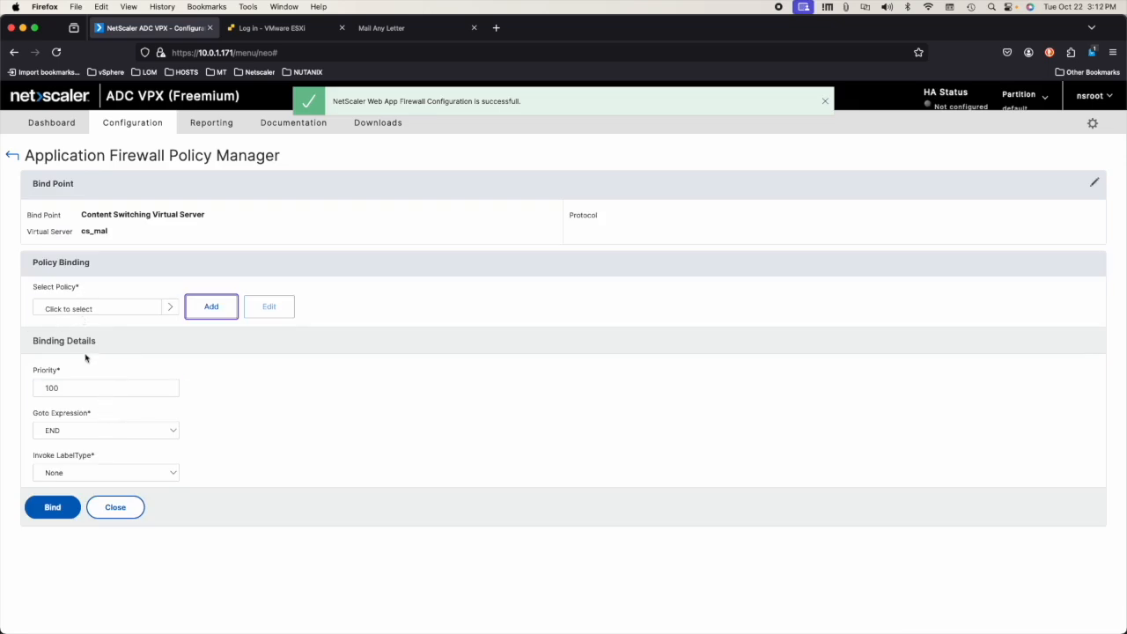
Step: Bind the waf_conf_mal policy to cs_mal with priority 100 and Goto Expression END, and finish the binding
{"action": "left_click", "coordinate": [126, 311]}
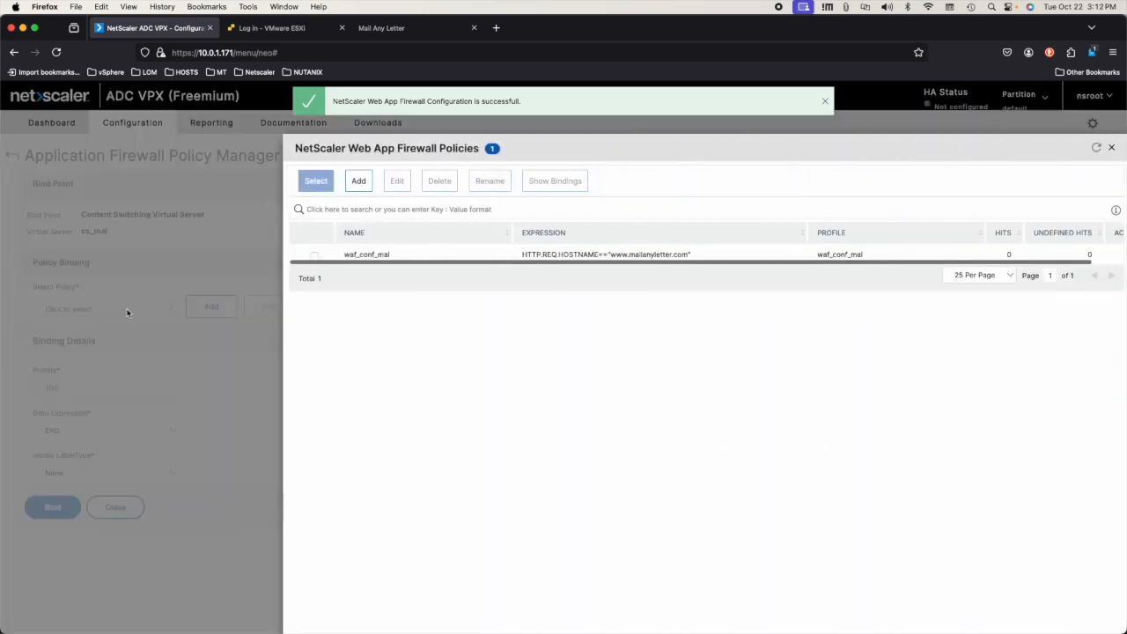
{"action": "left_click", "coordinate": [310, 255]}
{"action": "left_click", "coordinate": [312, 187]}
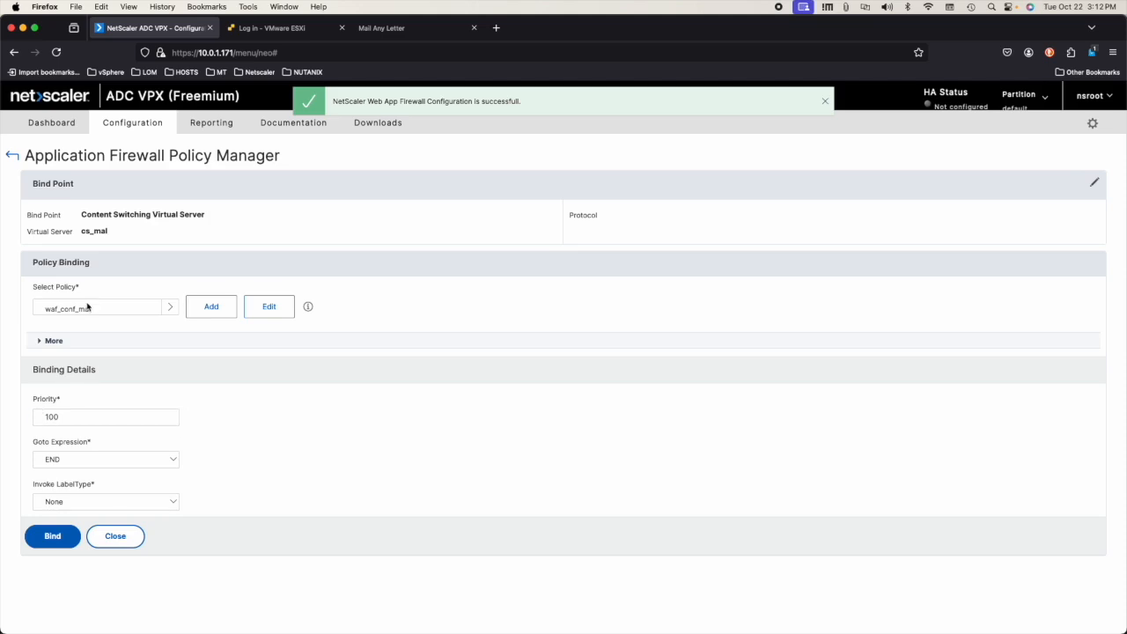
{"action": "left_click", "coordinate": [62, 539]}
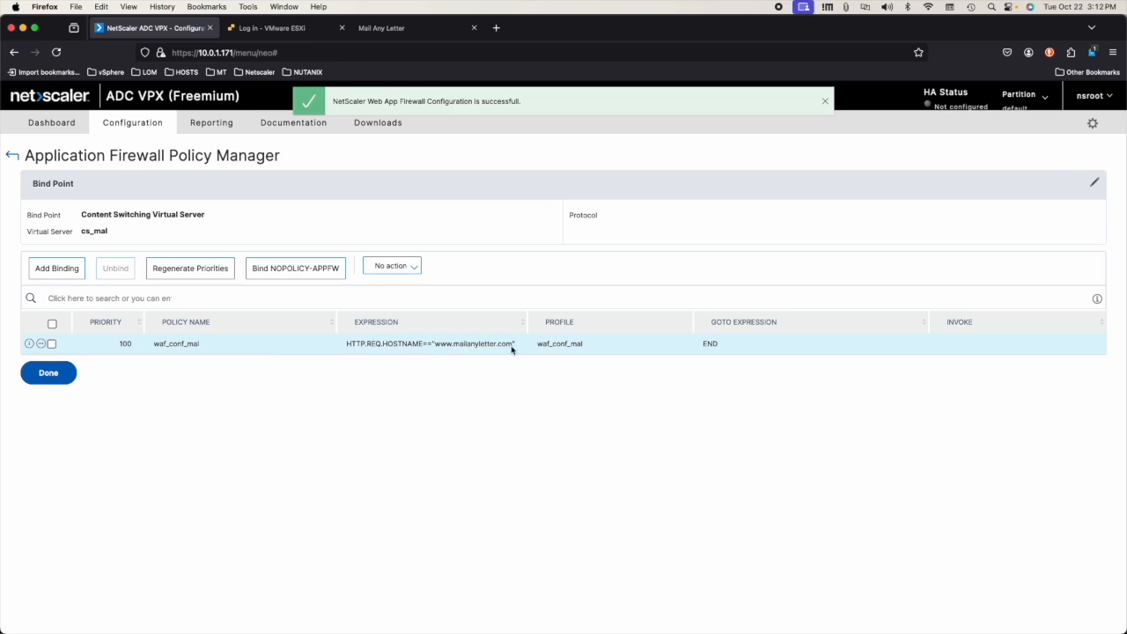
{"action": "left_click", "coordinate": [48, 372]}
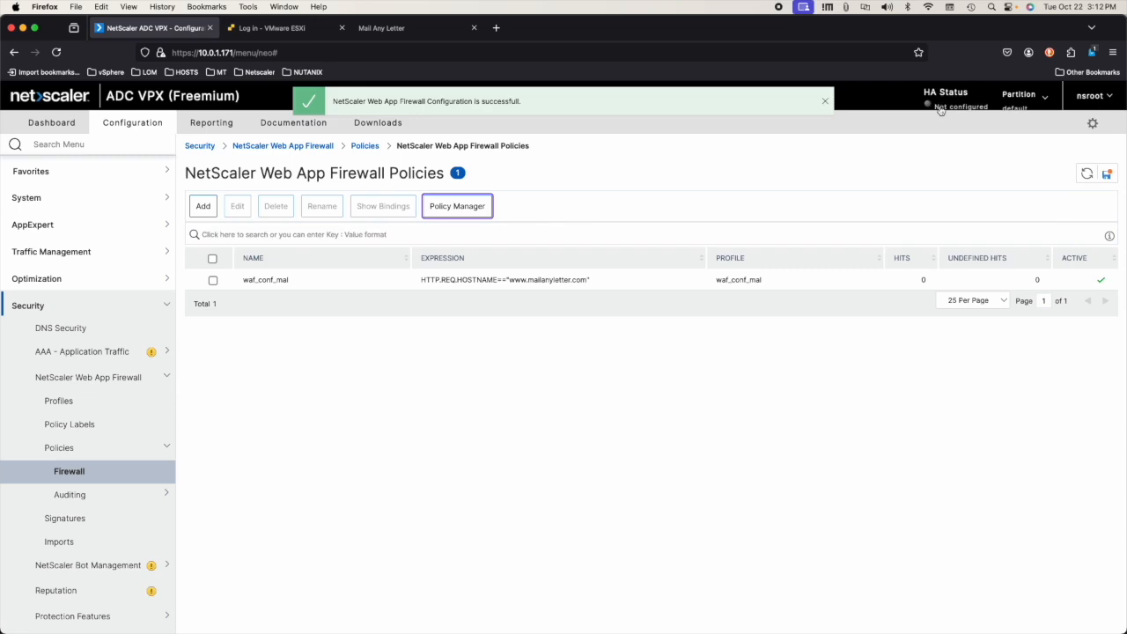
Step: Enable Signatures Auto Update in the auto update settings for the Web App Firewall signatures, and refresh the Signatures list
{"action": "scroll", "coordinate": [75, 497], "scroll_direction": "down", "scroll_amount": 1}
{"action": "left_click", "coordinate": [76, 497]}
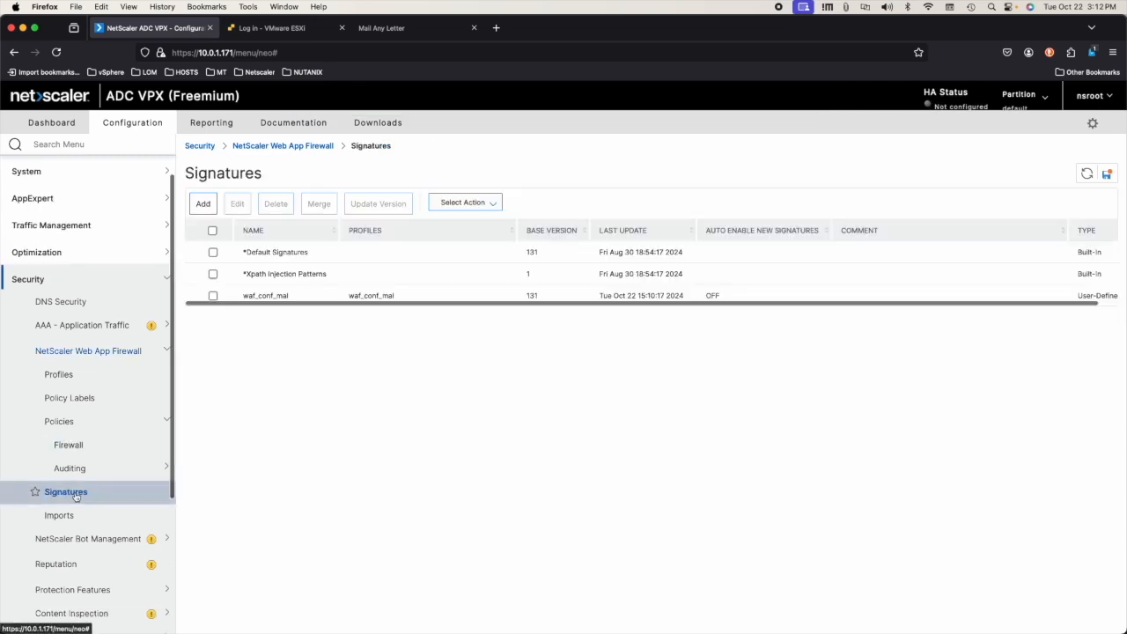
{"action": "left_click", "coordinate": [213, 296]}
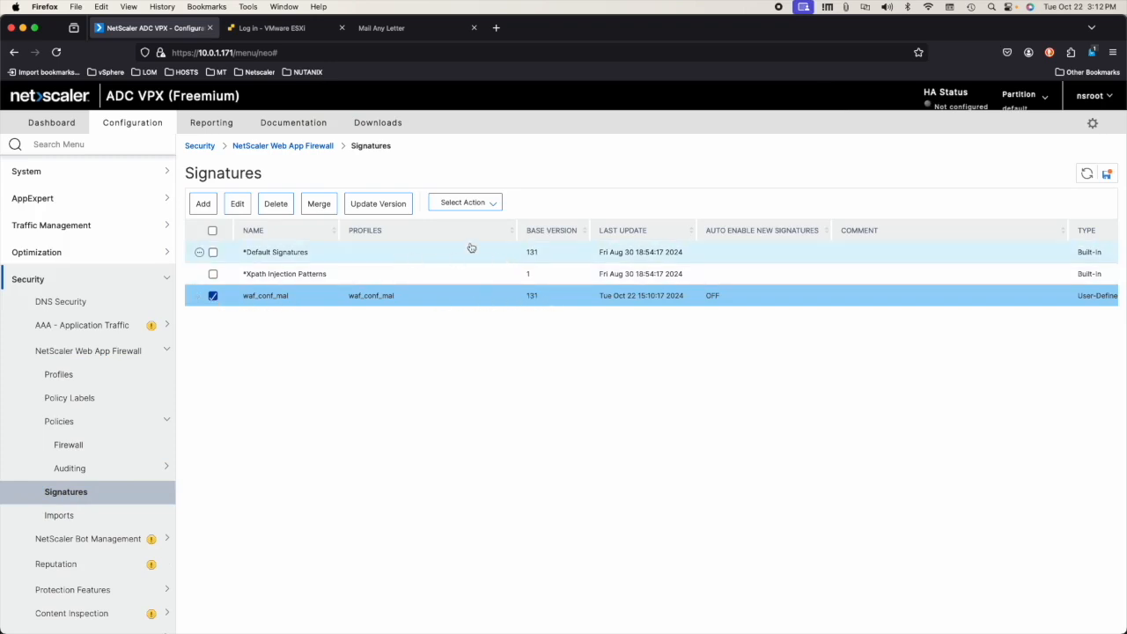
{"action": "left_click", "coordinate": [377, 205]}
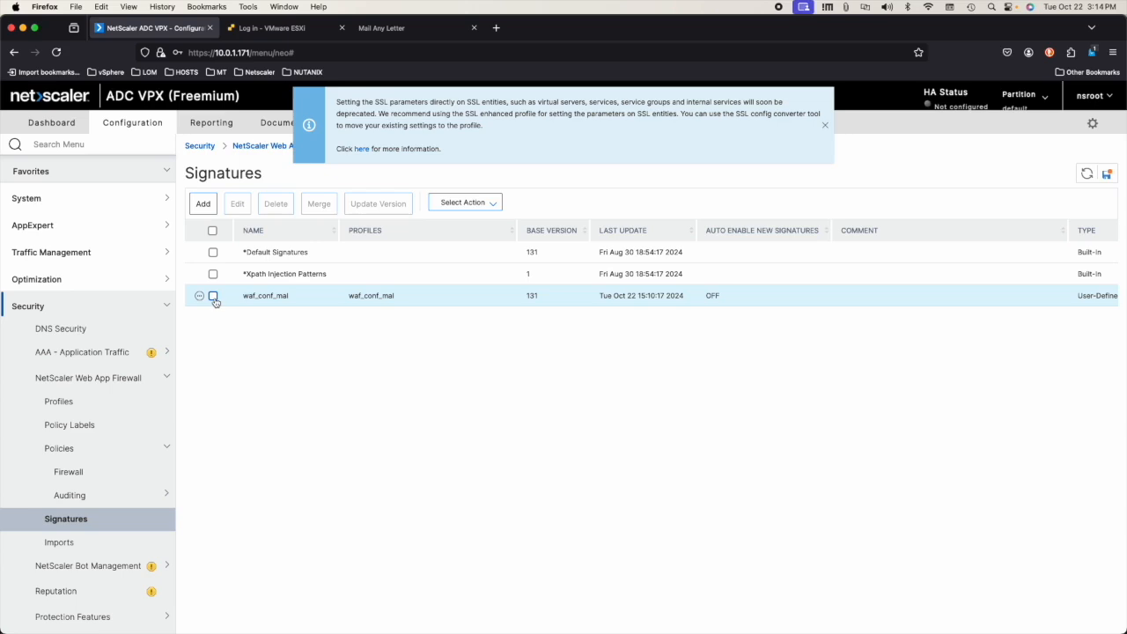
{"action": "left_click", "coordinate": [212, 297]}
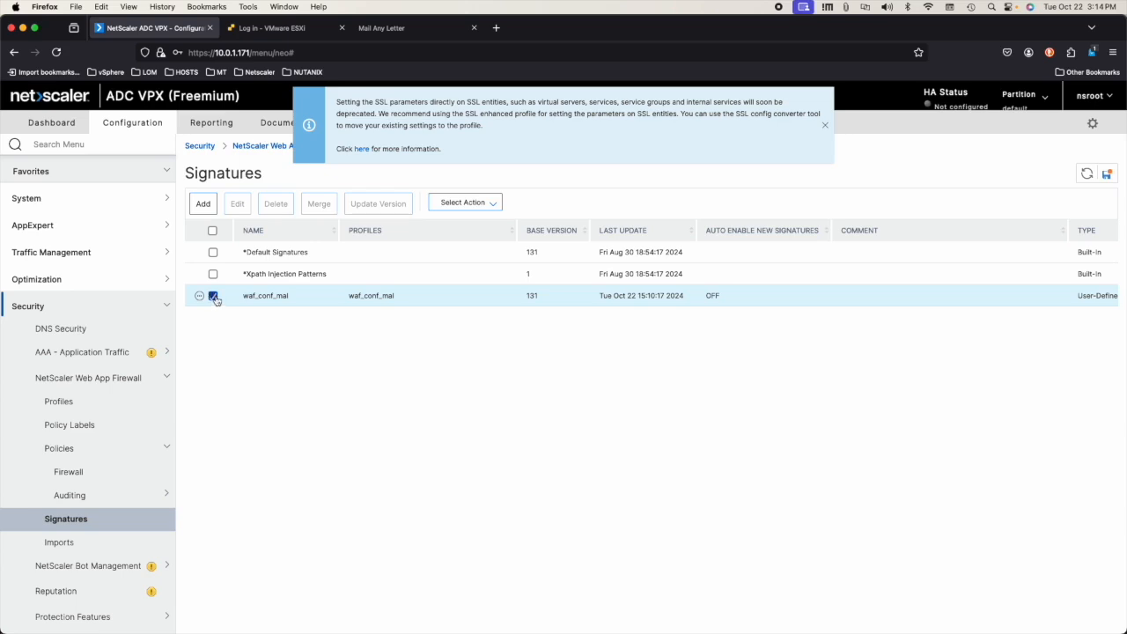
{"action": "left_click", "coordinate": [490, 204]}
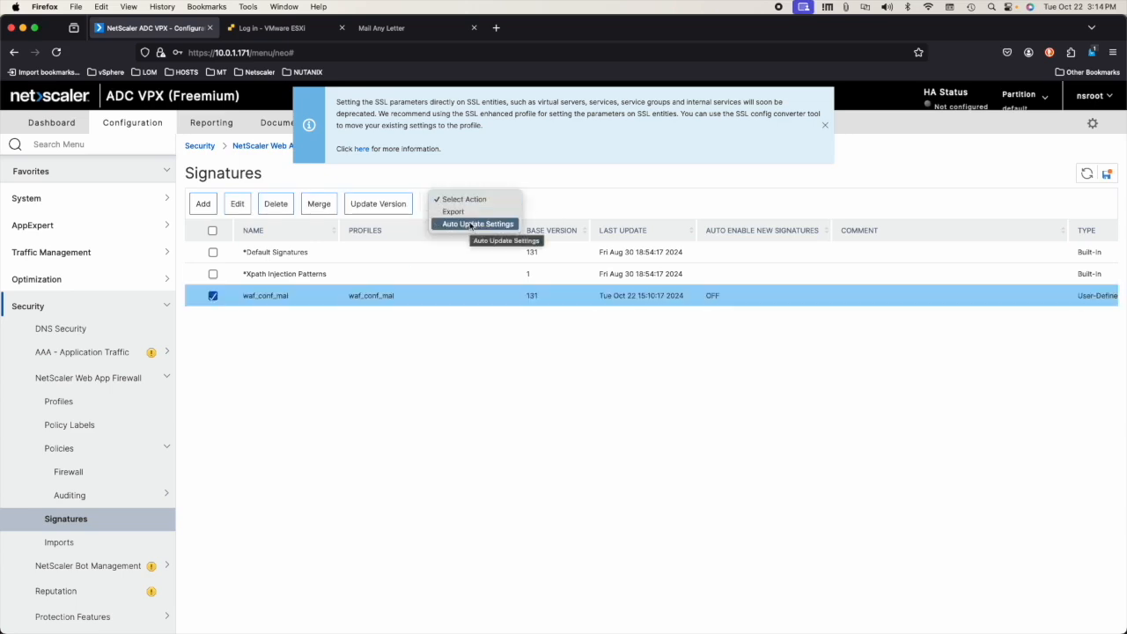
{"action": "left_click", "coordinate": [475, 223]}
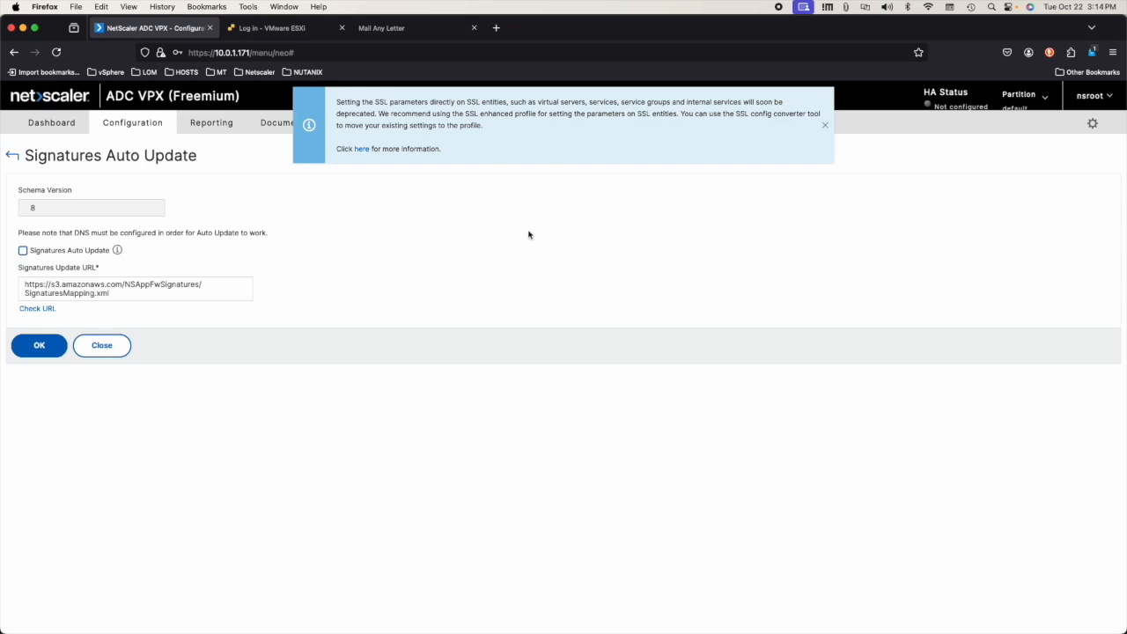
{"action": "left_click", "coordinate": [825, 125]}
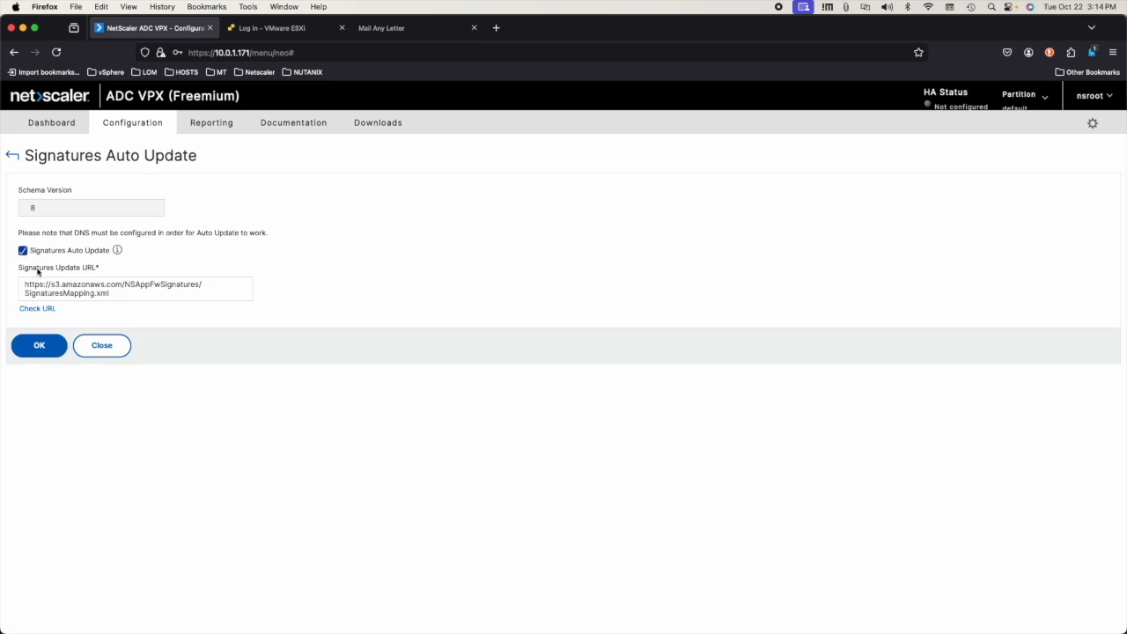
{"action": "left_click", "coordinate": [52, 347]}
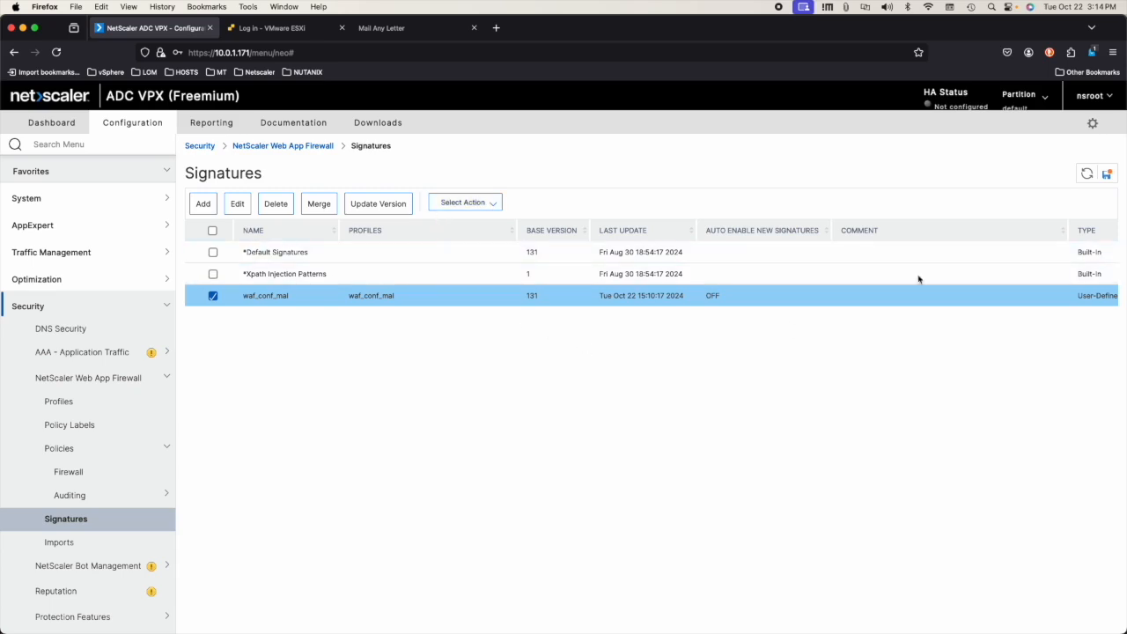
{"action": "left_click", "coordinate": [1087, 175]}
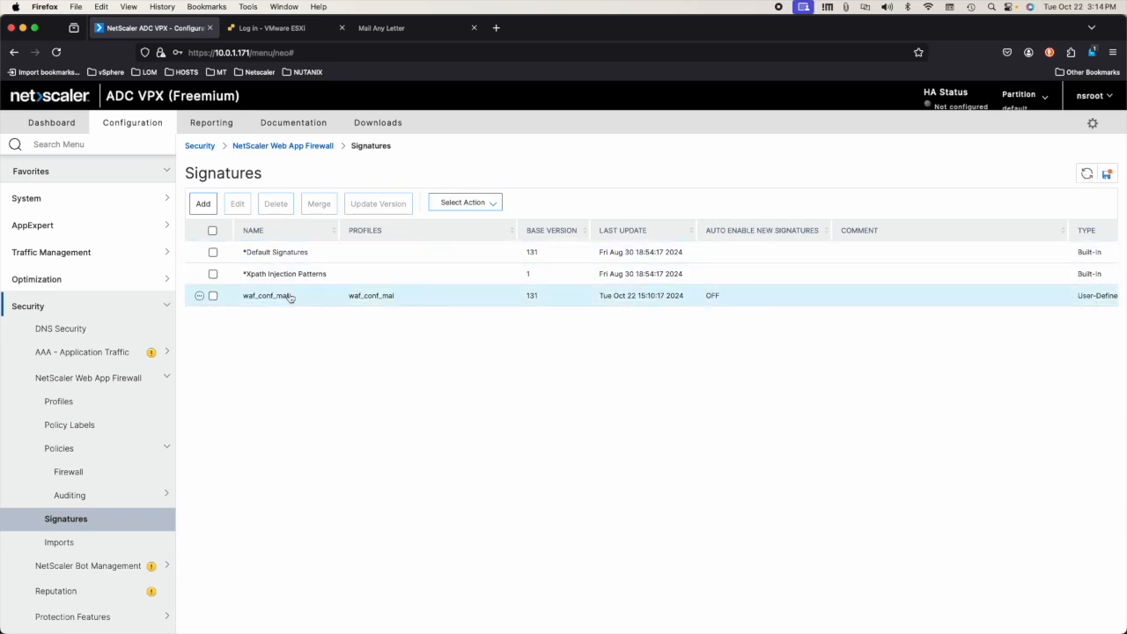
Step: Update the version of the waf_conf_mal signature, dismiss the messages, and refresh the Signatures list
{"action": "left_click", "coordinate": [213, 296]}
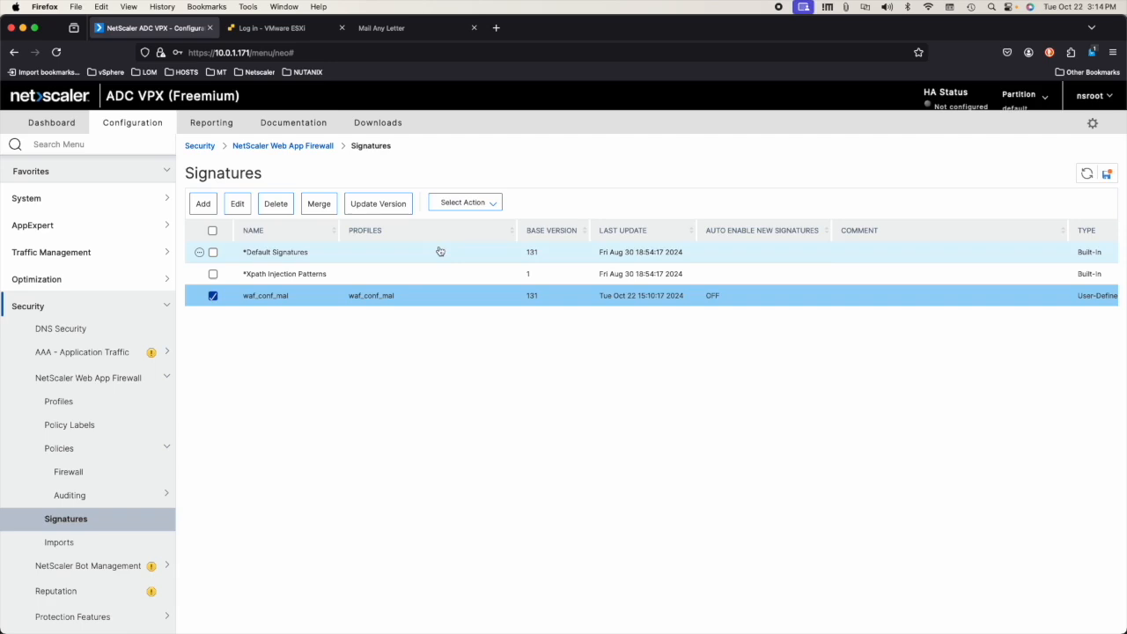
{"action": "left_click", "coordinate": [486, 205]}
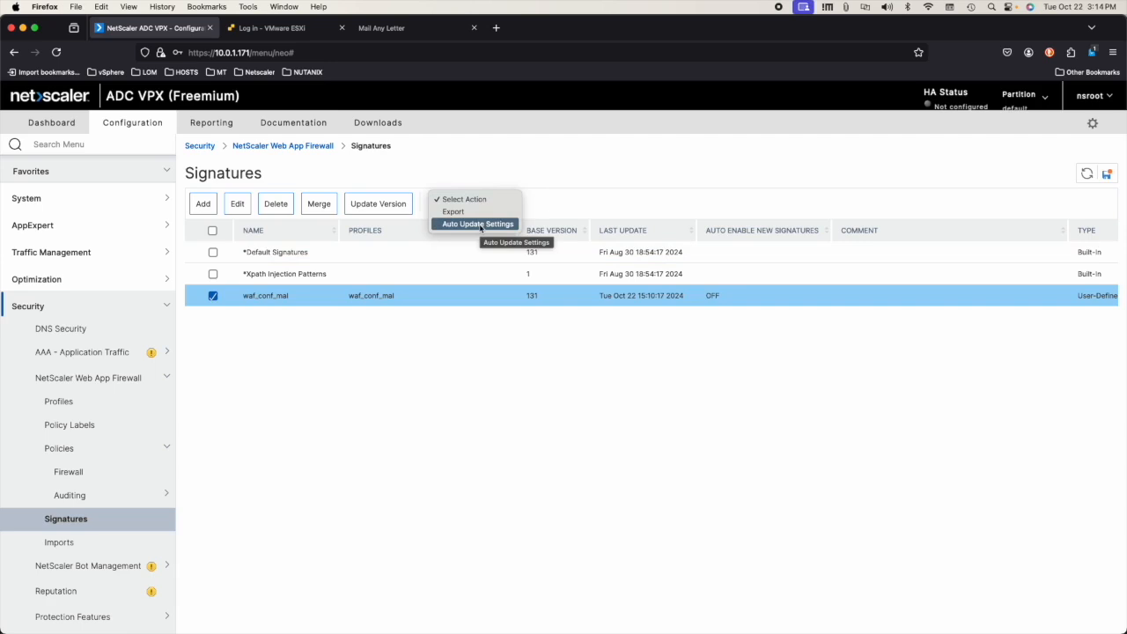
{"action": "left_click", "coordinate": [392, 214]}
{"action": "left_click", "coordinate": [390, 211]}
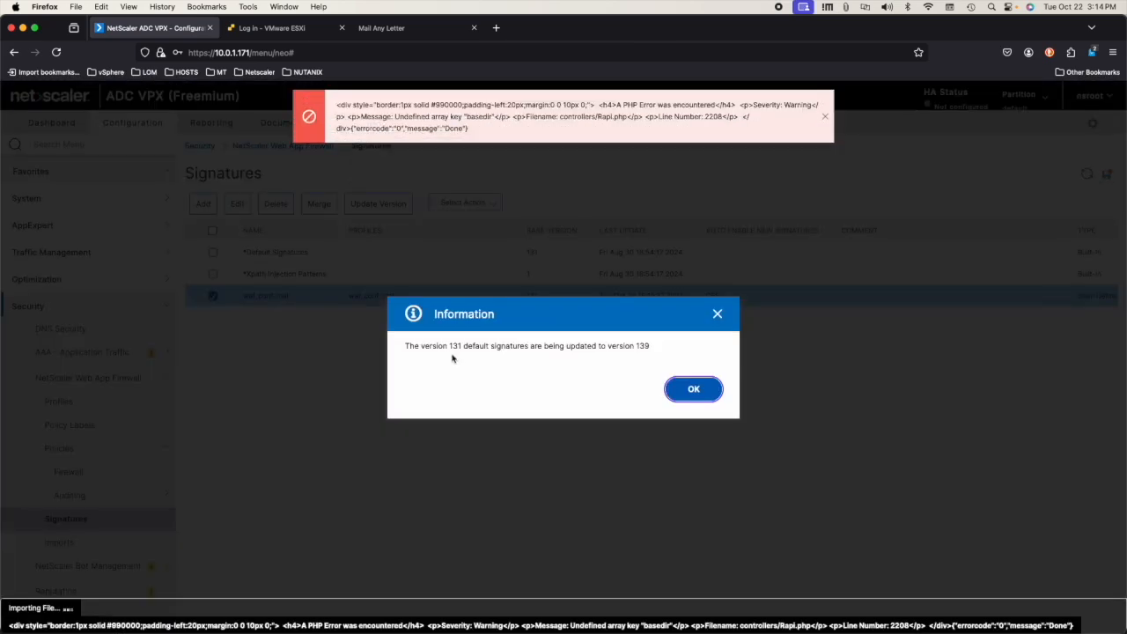
{"action": "left_click", "coordinate": [695, 394]}
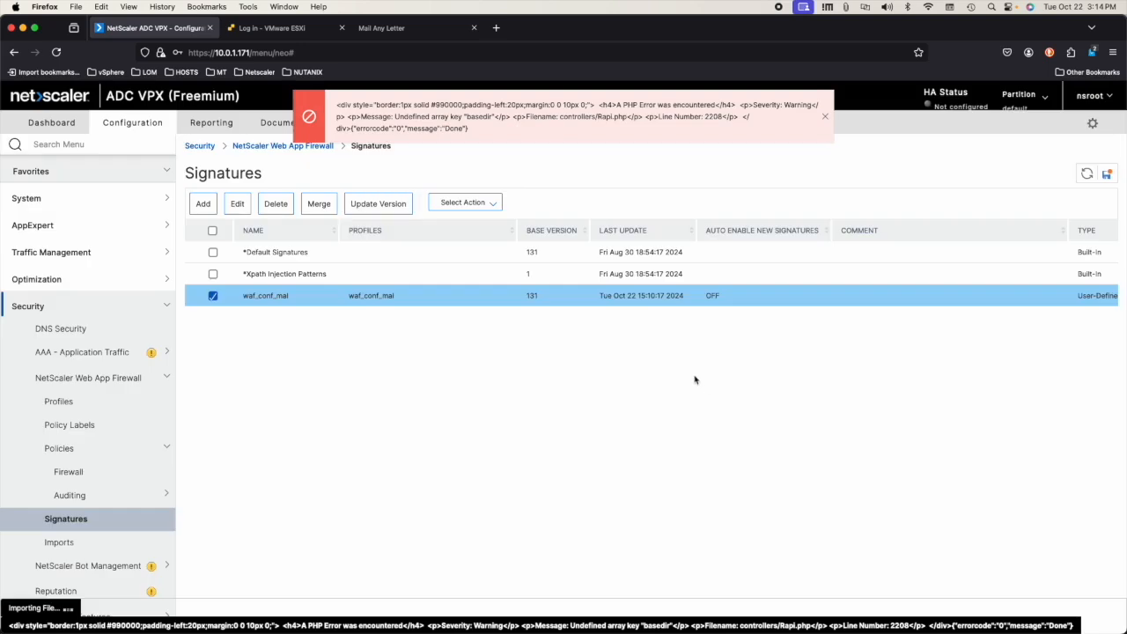
{"action": "left_click", "coordinate": [825, 118]}
{"action": "left_click", "coordinate": [1086, 174]}
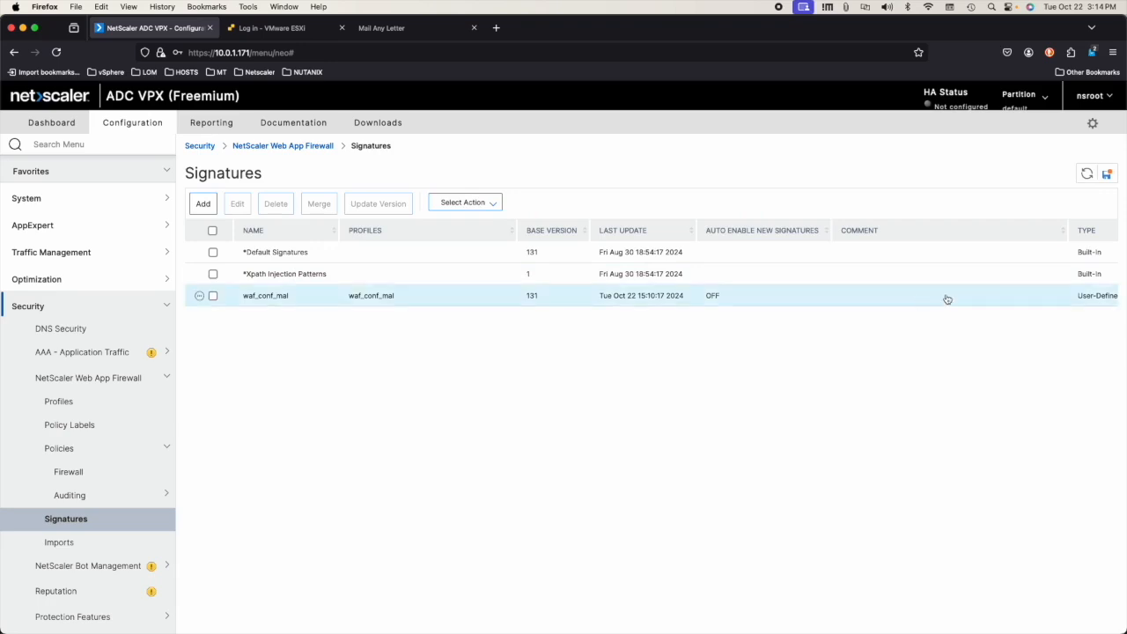
Step: Save the running configuration and refresh the Signatures list
{"action": "left_click", "coordinate": [1108, 175]}
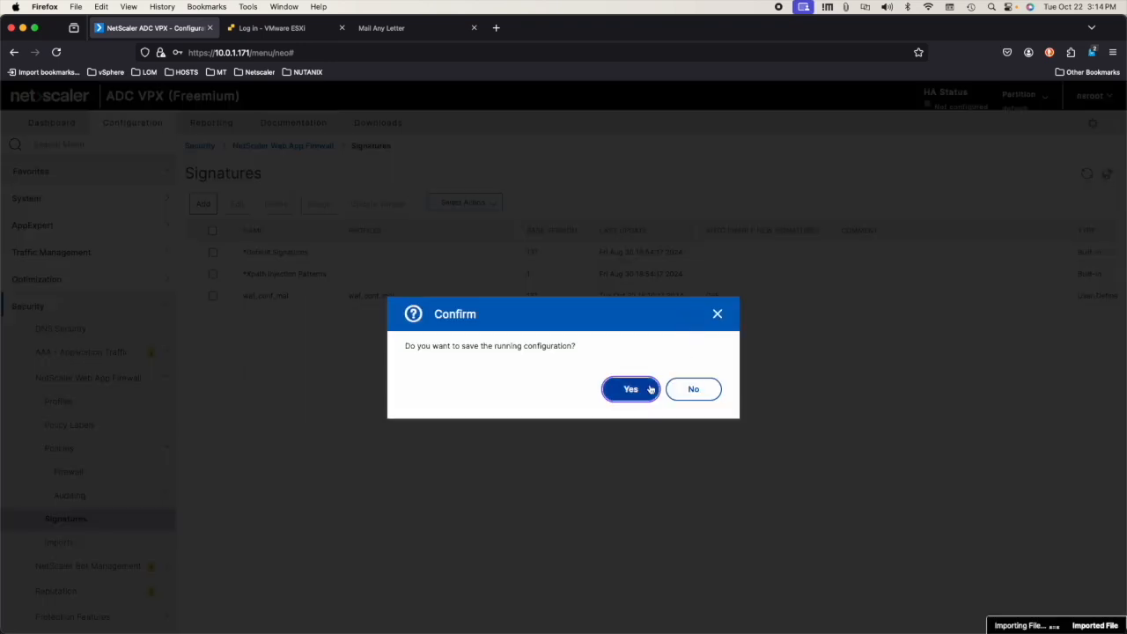
{"action": "left_click", "coordinate": [652, 390]}
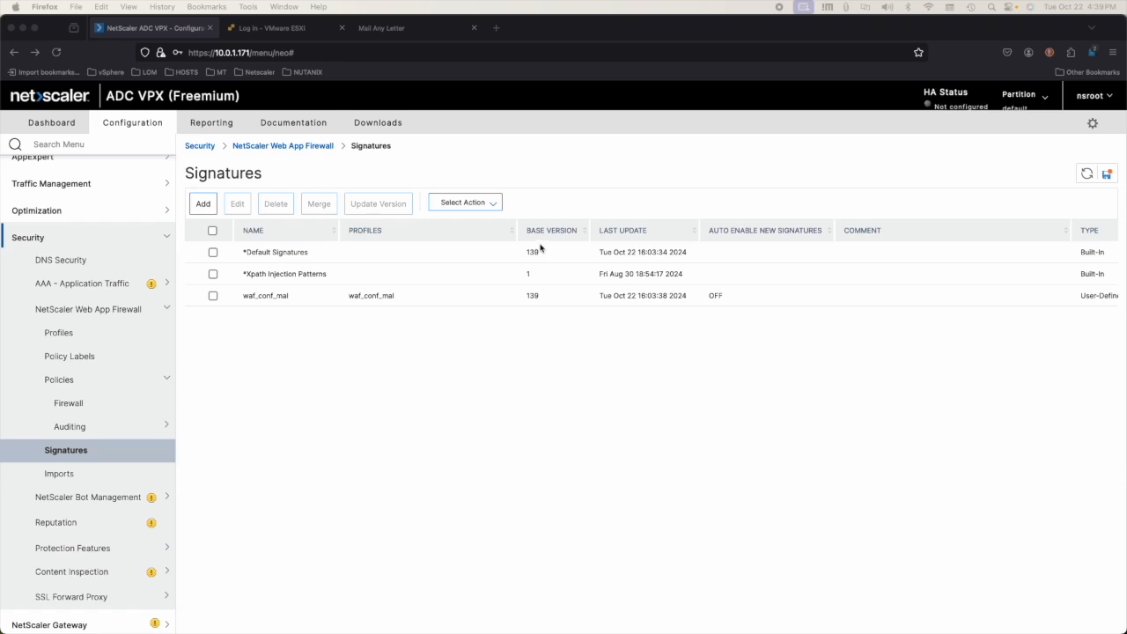
{"action": "left_click", "coordinate": [1086, 175]}
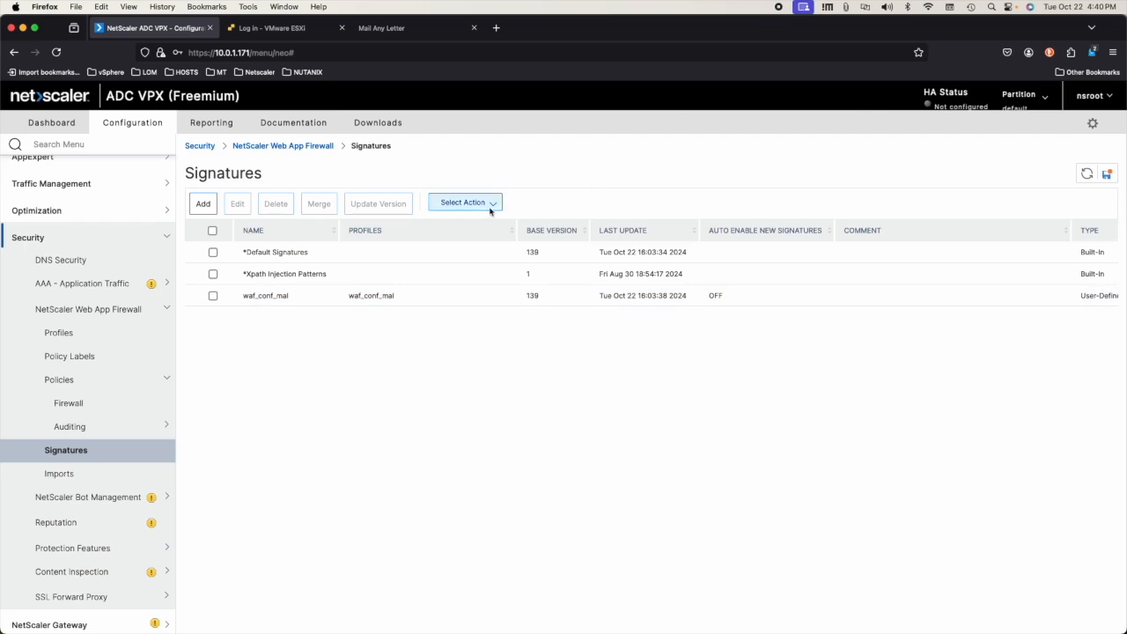
{"action": "left_click", "coordinate": [1090, 97]}
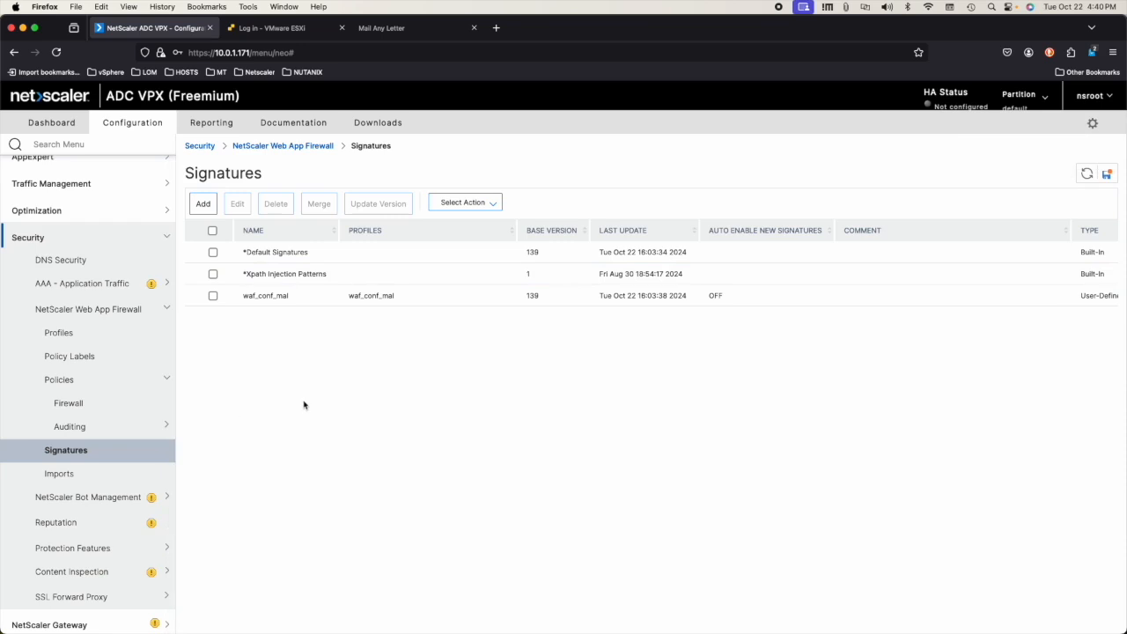
Step: Examine the Start URL learned rules of the waf_conf_mal profile, and return to the profile list
{"action": "left_click", "coordinate": [65, 334]}
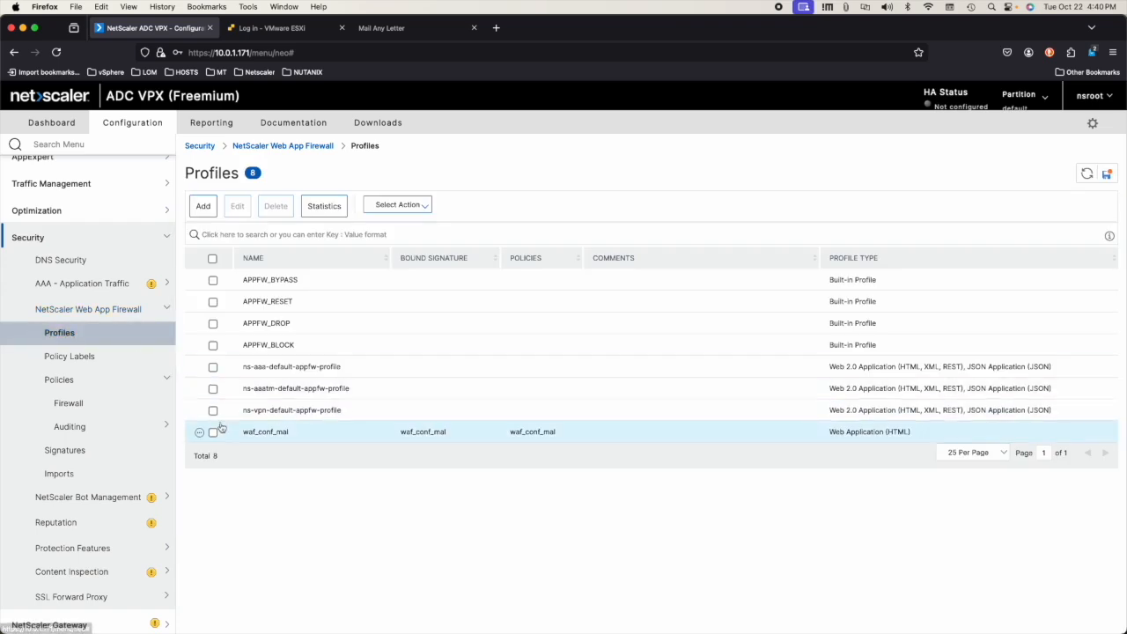
{"action": "left_click", "coordinate": [200, 433]}
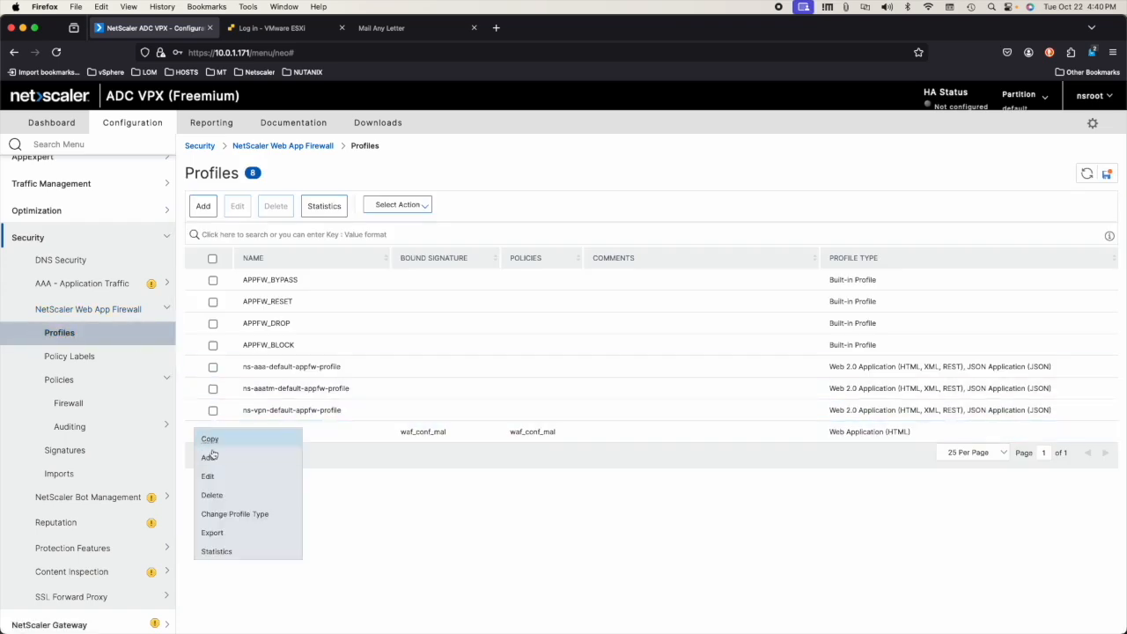
{"action": "left_click", "coordinate": [221, 476]}
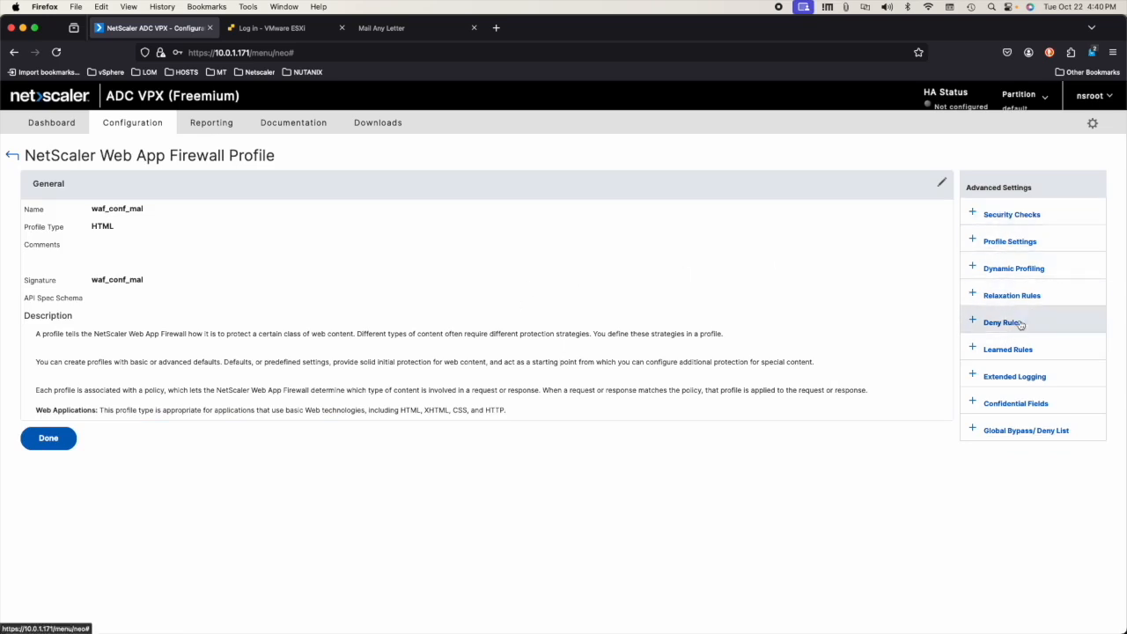
{"action": "left_click", "coordinate": [1004, 350]}
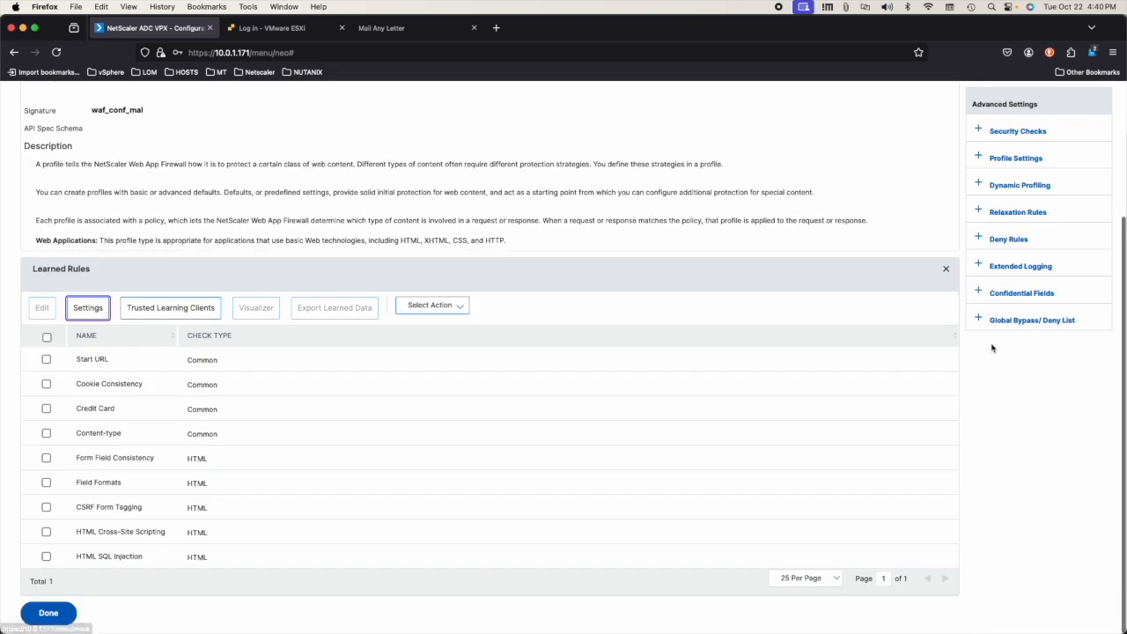
{"action": "left_click", "coordinate": [47, 360]}
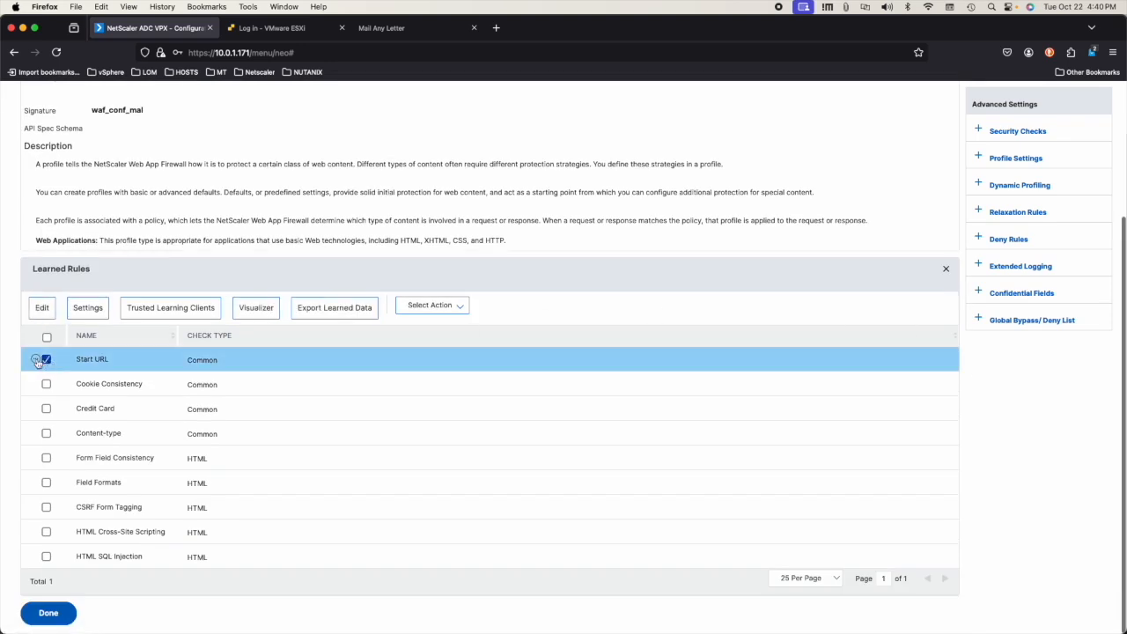
{"action": "left_click", "coordinate": [36, 359]}
{"action": "left_click", "coordinate": [52, 390]}
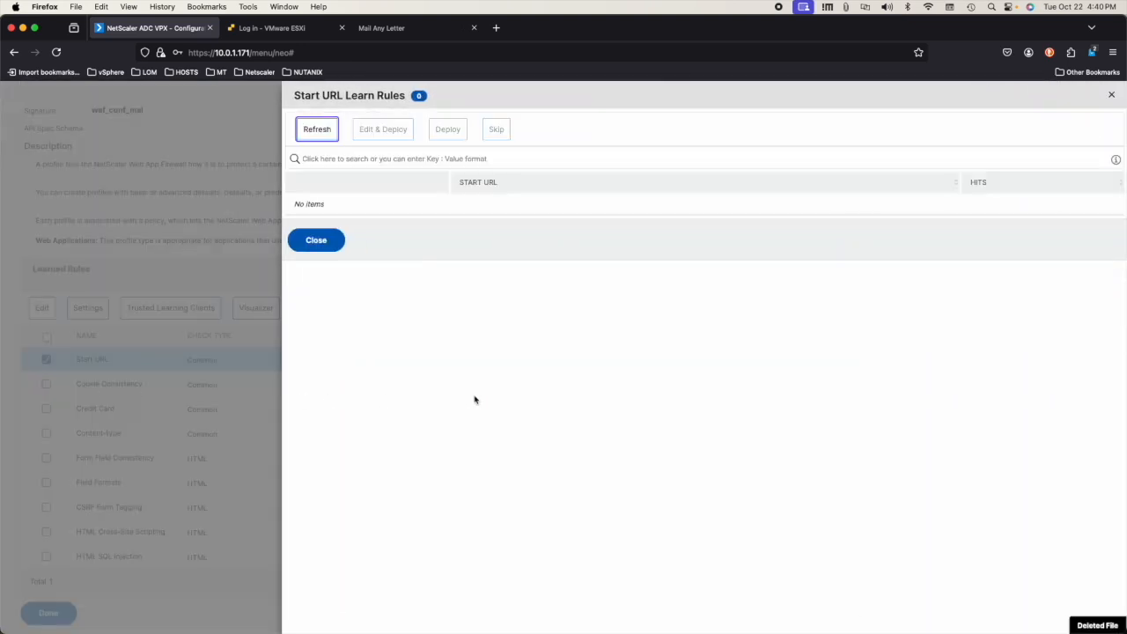
{"action": "left_click", "coordinate": [316, 240]}
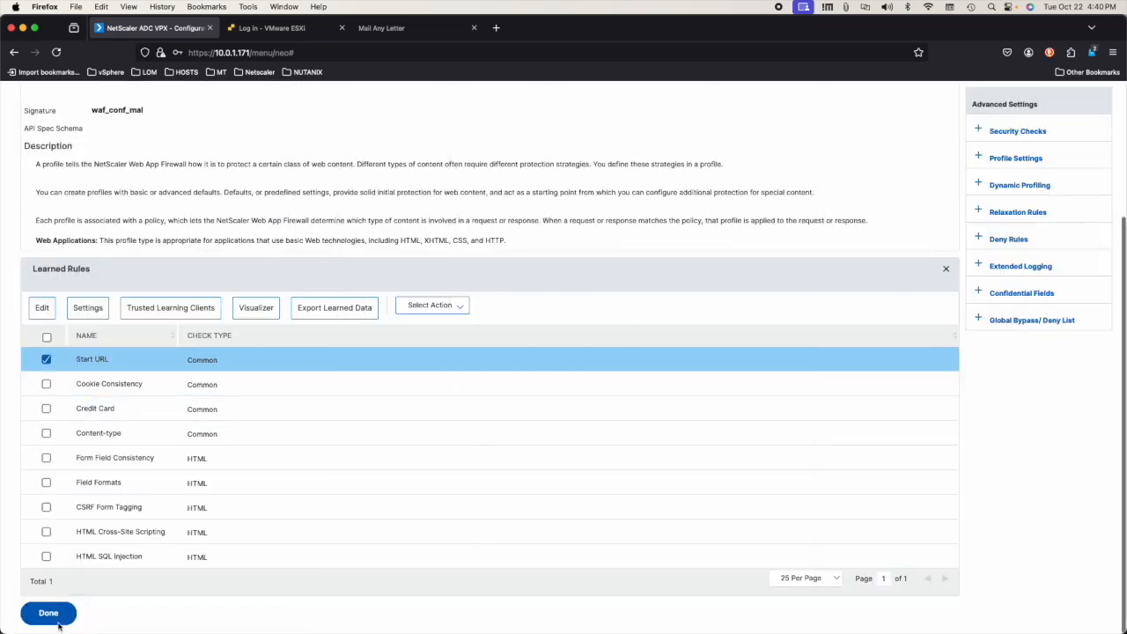
{"action": "left_click", "coordinate": [51, 614]}
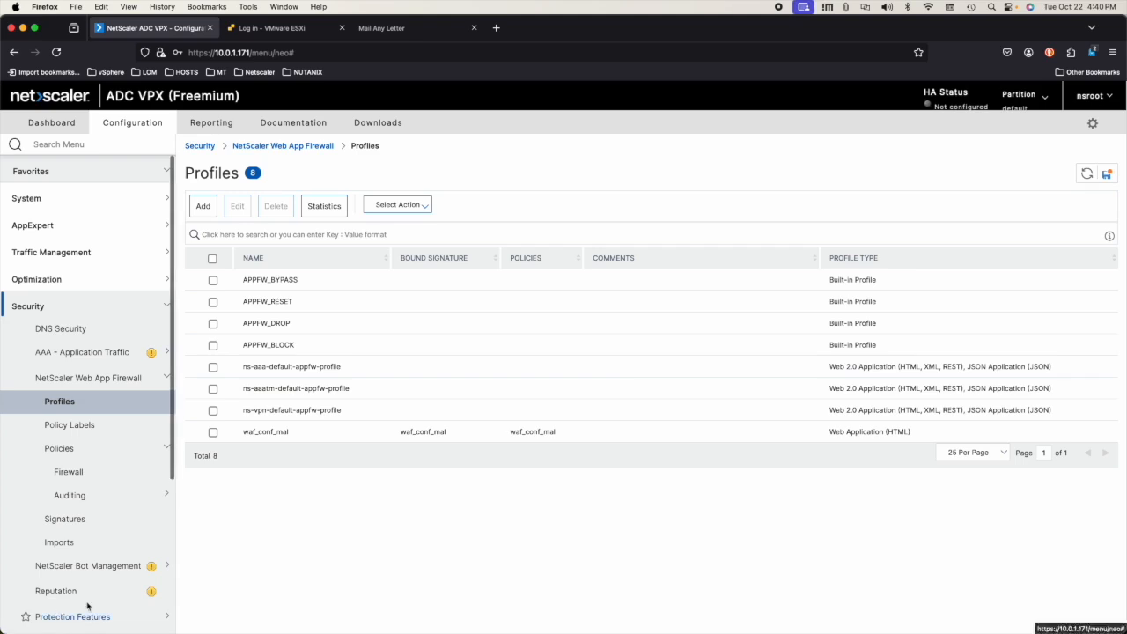
Step: Reopen the waf_conf_mal profile for editing and open the Trusted Learning Clients of its Learned Rules
{"action": "left_click", "coordinate": [199, 432]}
{"action": "left_click", "coordinate": [209, 476]}
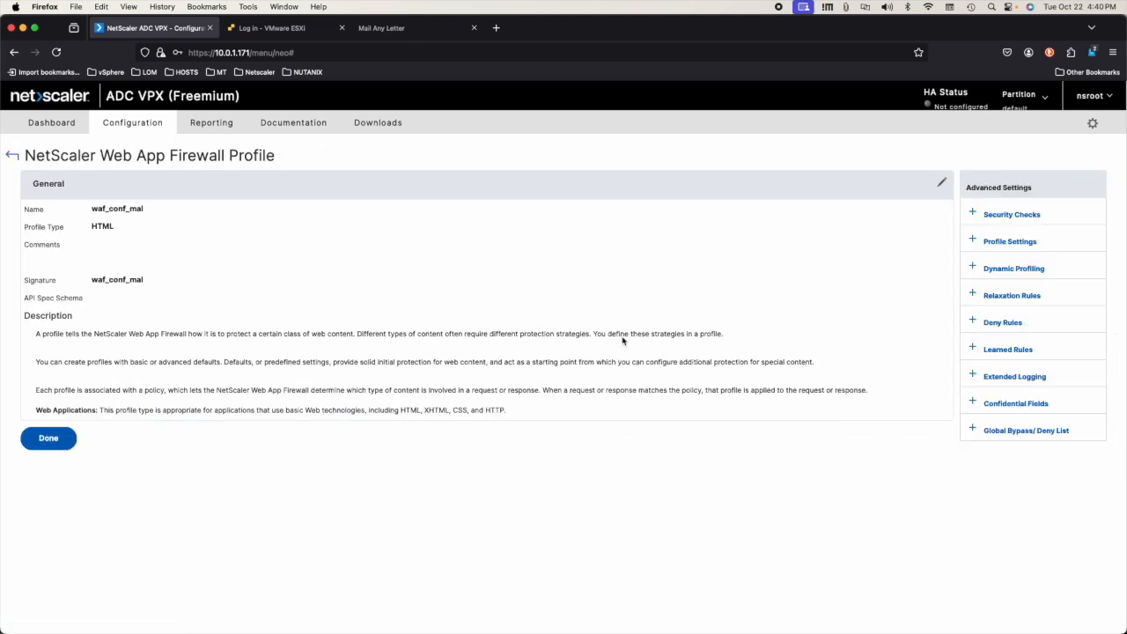
{"action": "left_click", "coordinate": [1008, 351]}
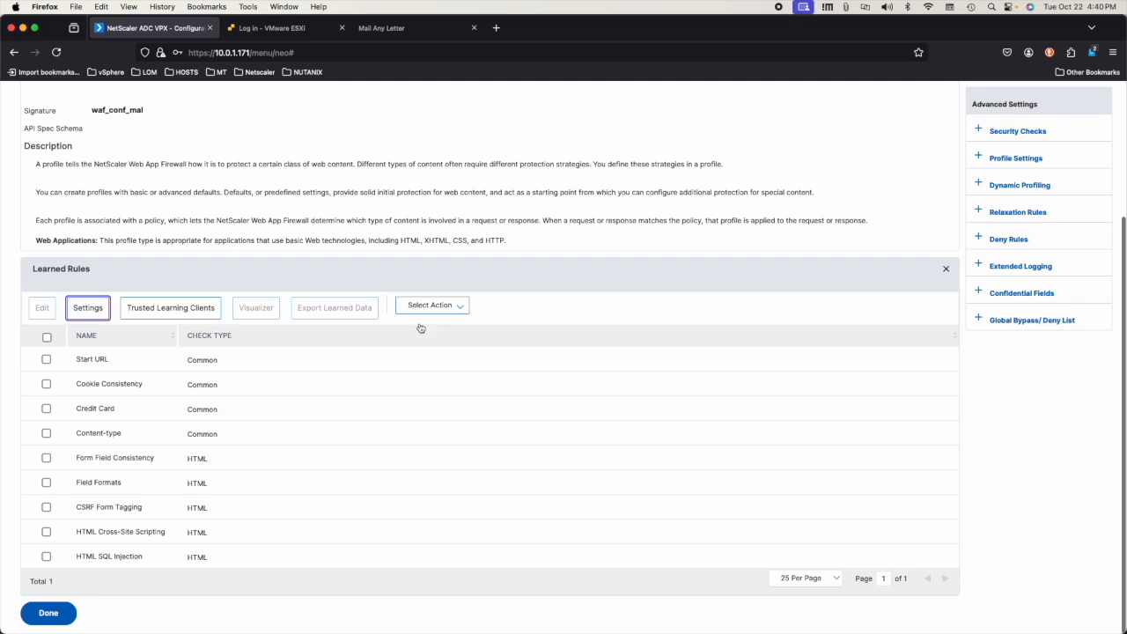
{"action": "left_click", "coordinate": [47, 360]}
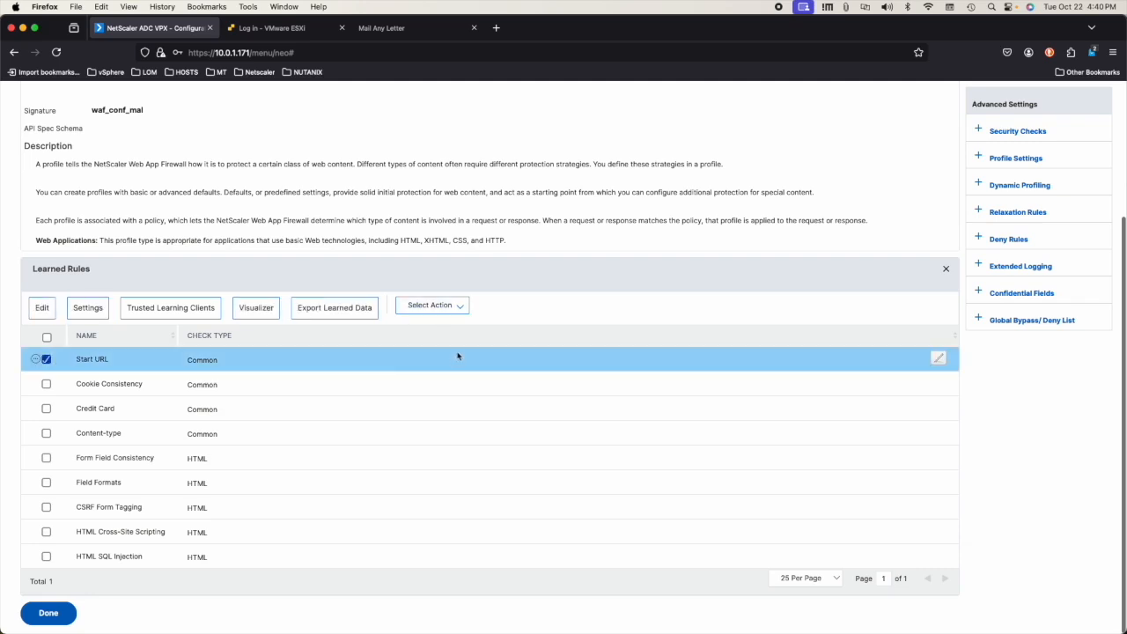
{"action": "left_click", "coordinate": [447, 307]}
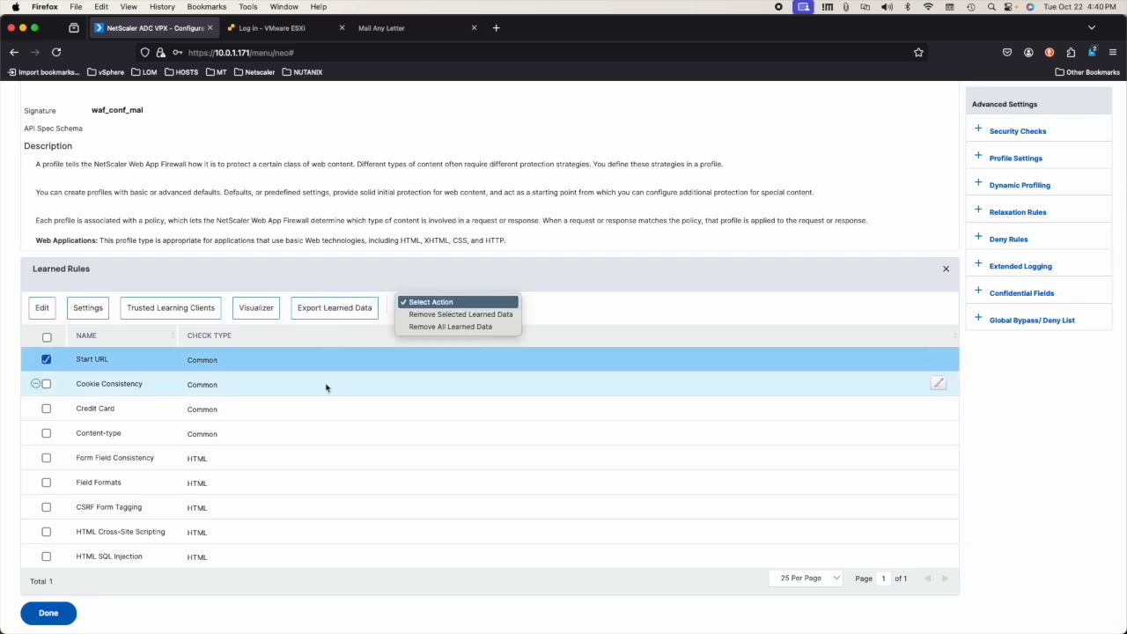
{"action": "left_click", "coordinate": [44, 358]}
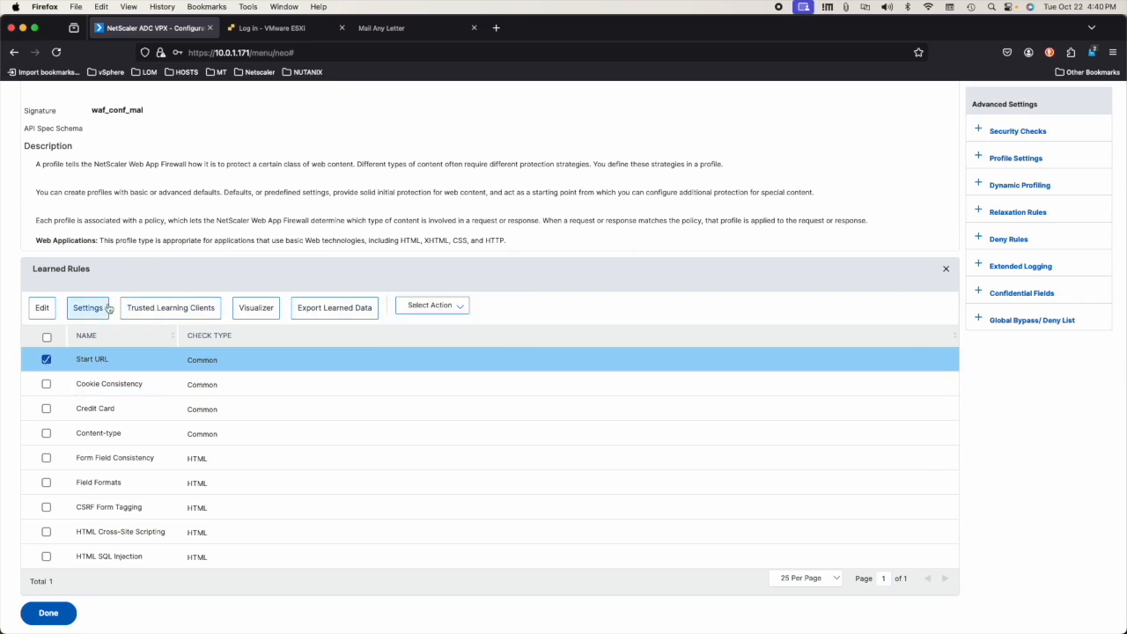
{"action": "left_click", "coordinate": [161, 308]}
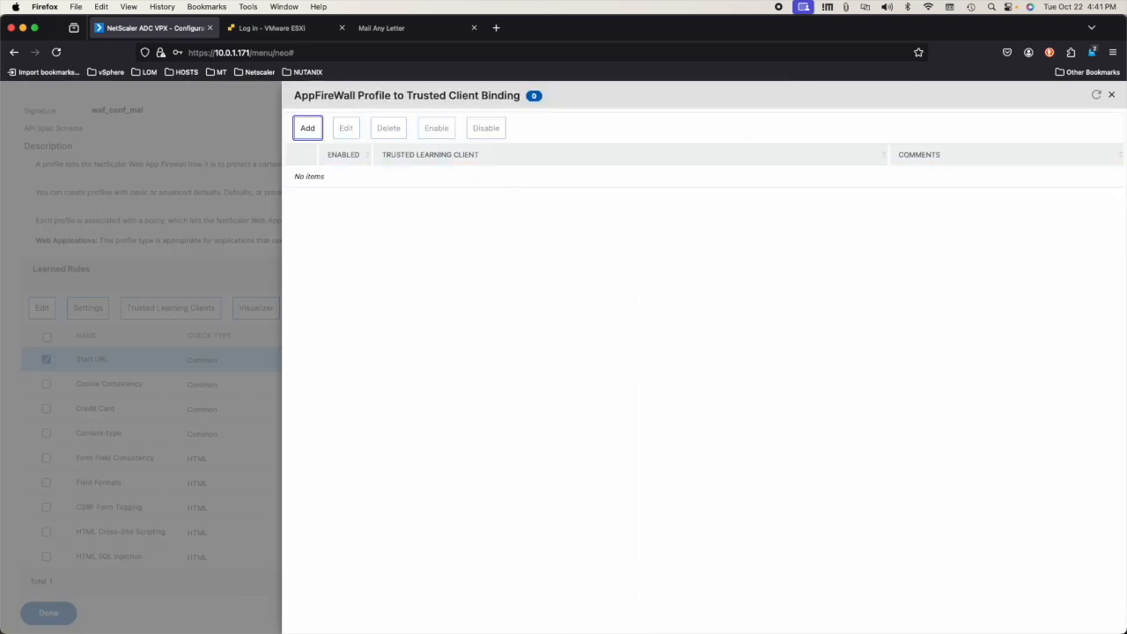
Step: Switch to Terminal, look up the computer's IP addresses with "ifconfig | grep inet", and close the terminal window
{"action": "left_click_drag", "start_coordinate": [0, 352], "coordinate": [360, 367]}
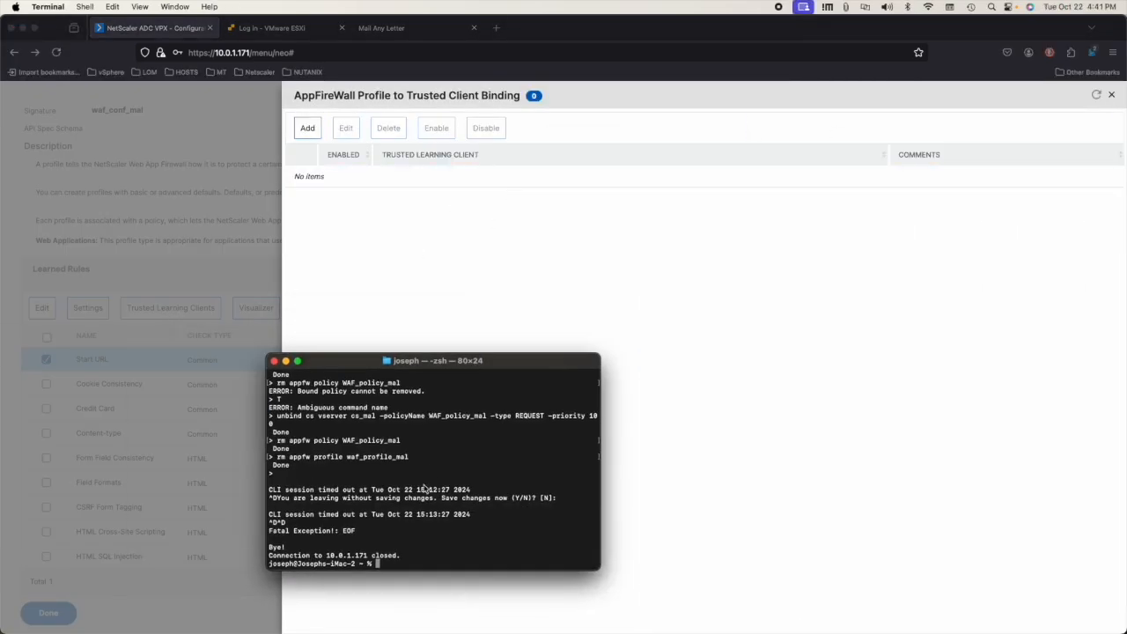
{"action": "type", "text": "ip"}
{"action": "type", "text": "fconfig "}
{"action": "type", "text": "| grep inet"}
{"action": "key", "text": "Return"}
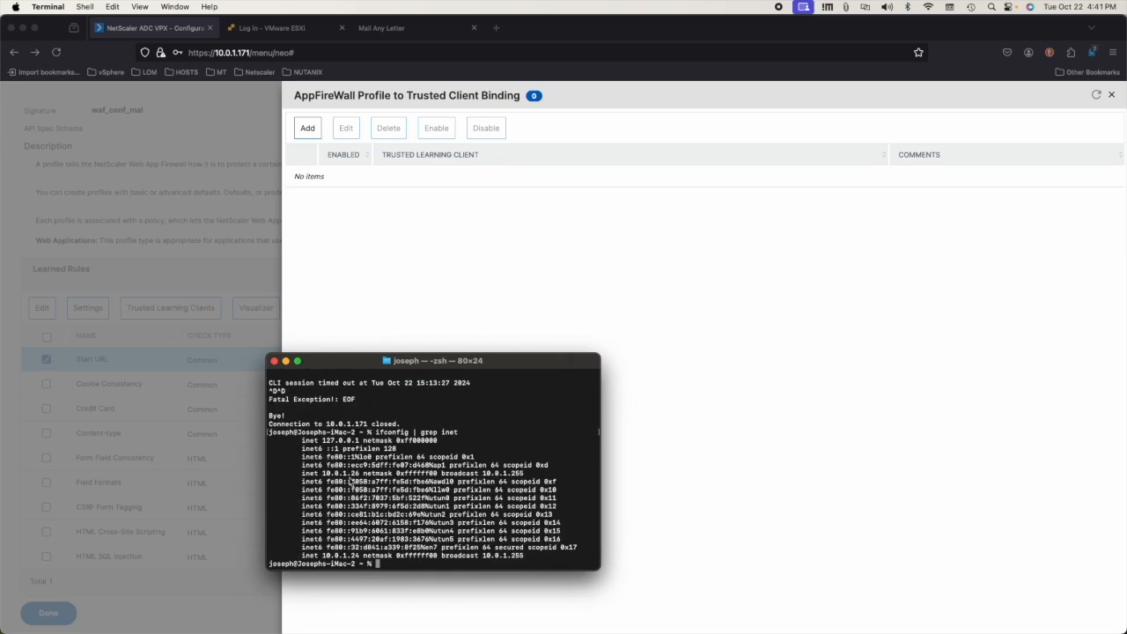
{"action": "left_click", "coordinate": [274, 361]}
Step: Add 10.0.1.26 as an enabled trusted learning client for the profile, and close the trusted client bindings
{"action": "left_click", "coordinate": [310, 134]}
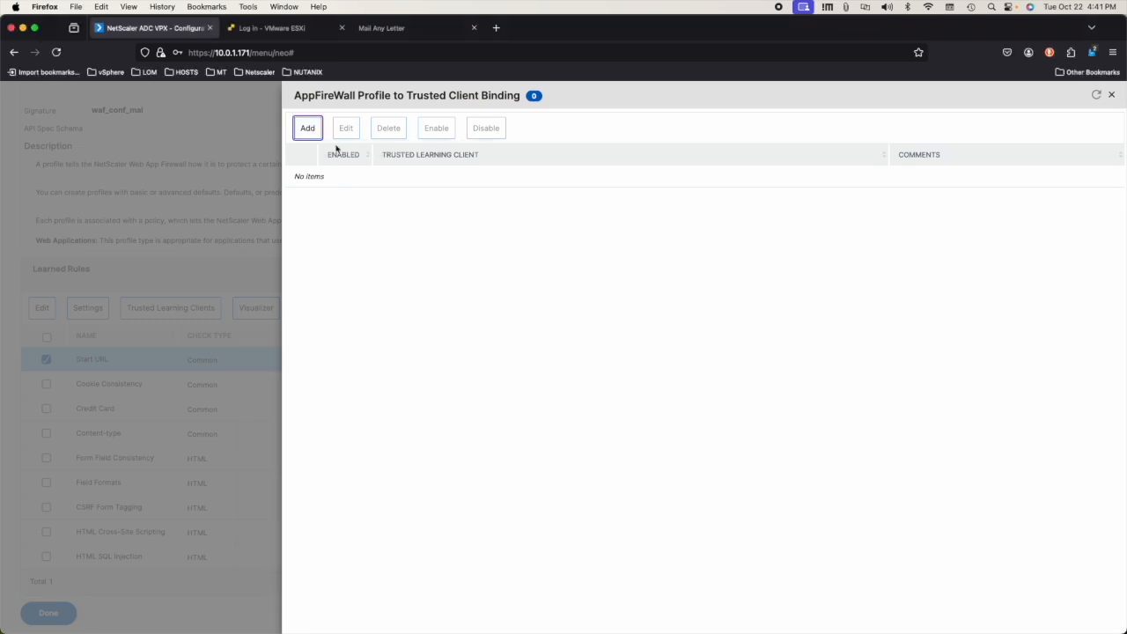
{"action": "left_click", "coordinate": [307, 128]}
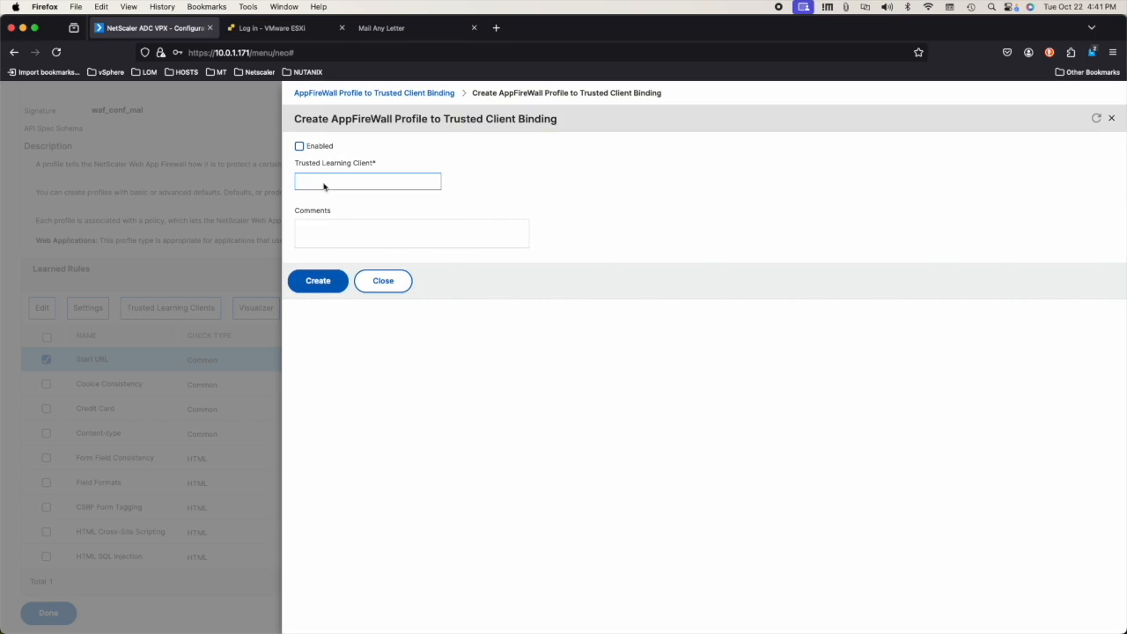
{"action": "left_click", "coordinate": [300, 147]}
{"action": "left_click", "coordinate": [334, 188]}
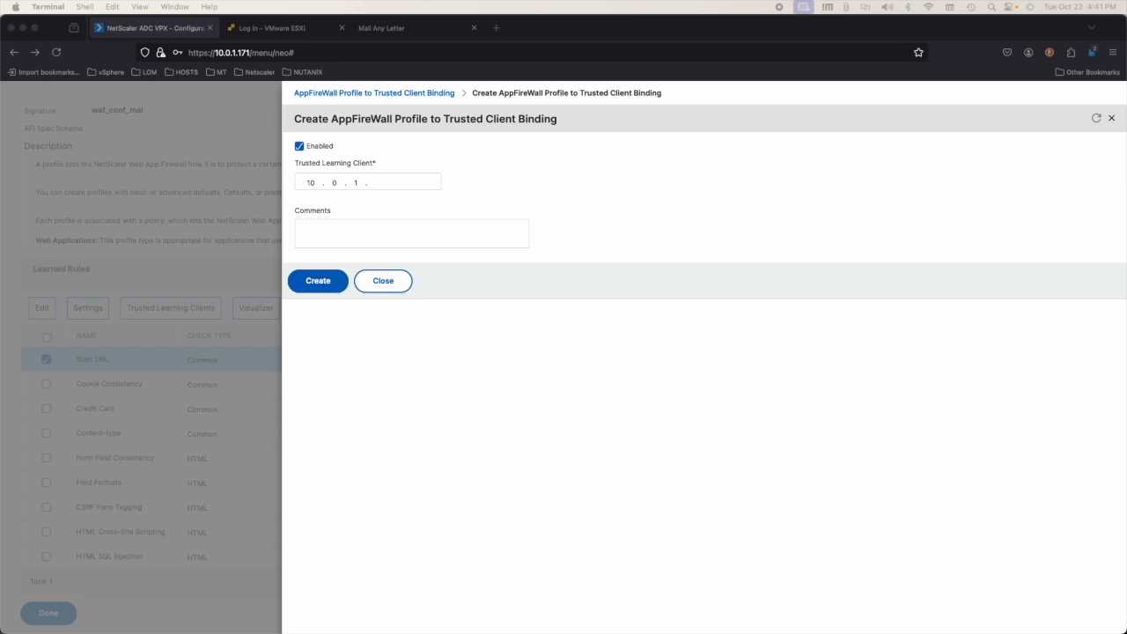
{"action": "left_click", "coordinate": [377, 182]}
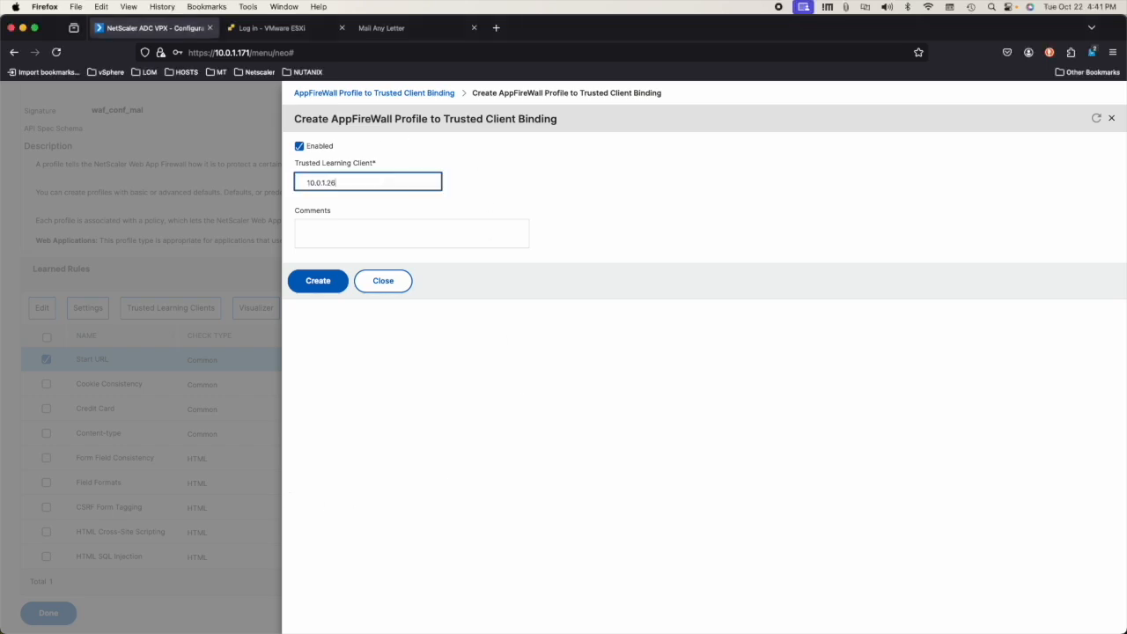
{"action": "left_click", "coordinate": [322, 277]}
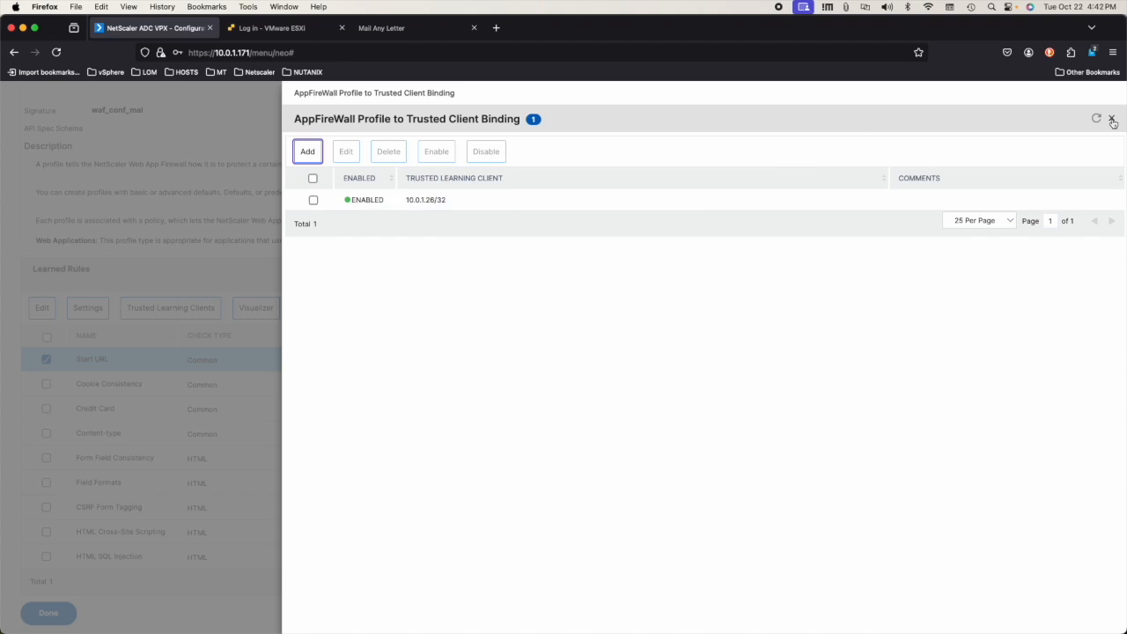
{"action": "left_click", "coordinate": [1112, 119]}
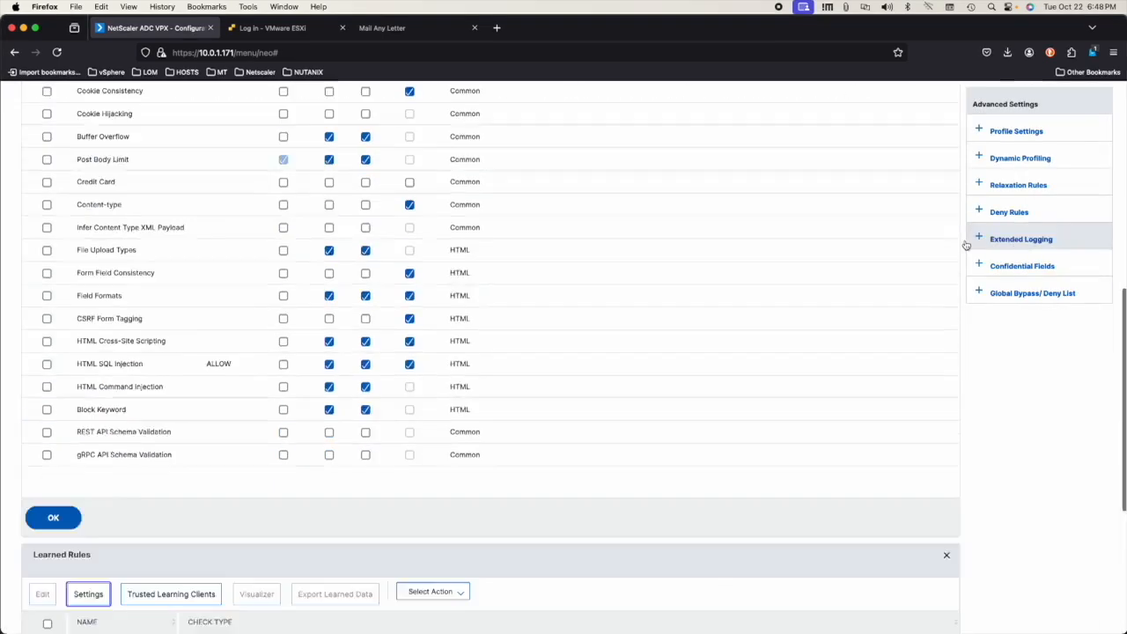
Step: Review the waf_conf_mal profile's general details and security checks, and open the Trusted Learning Clients of its Learned Rules
{"action": "scroll", "coordinate": [448, 285], "scroll_direction": "up", "scroll_amount": 5}
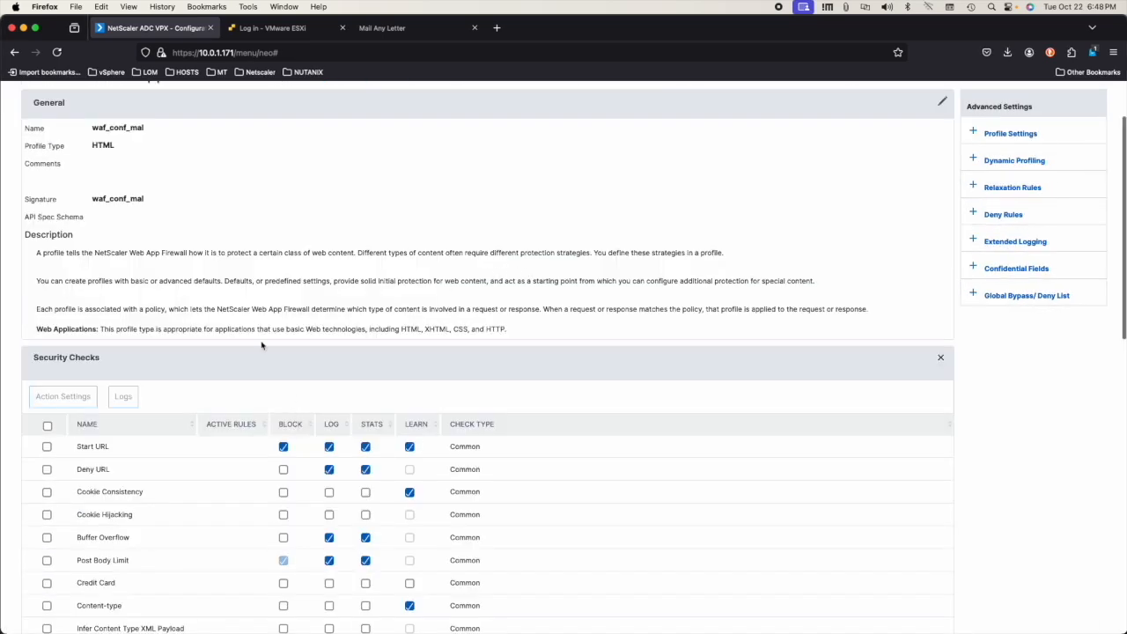
{"action": "scroll", "coordinate": [248, 326], "scroll_direction": "up", "scroll_amount": 2}
{"action": "scroll", "coordinate": [247, 331], "scroll_direction": "down", "scroll_amount": 5}
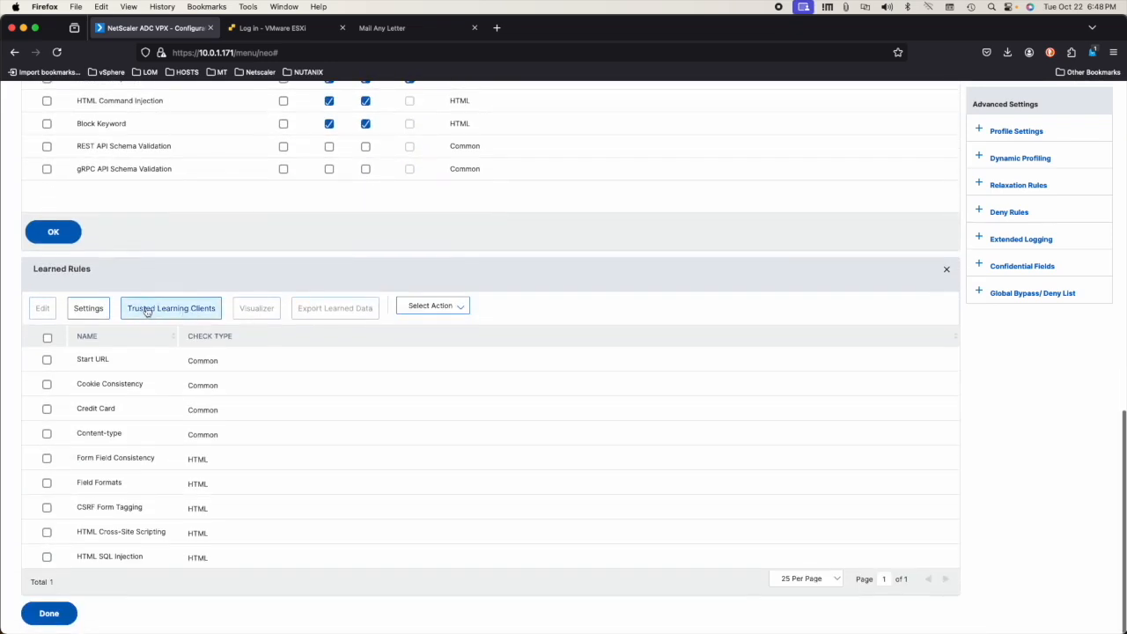
{"action": "left_click", "coordinate": [167, 312]}
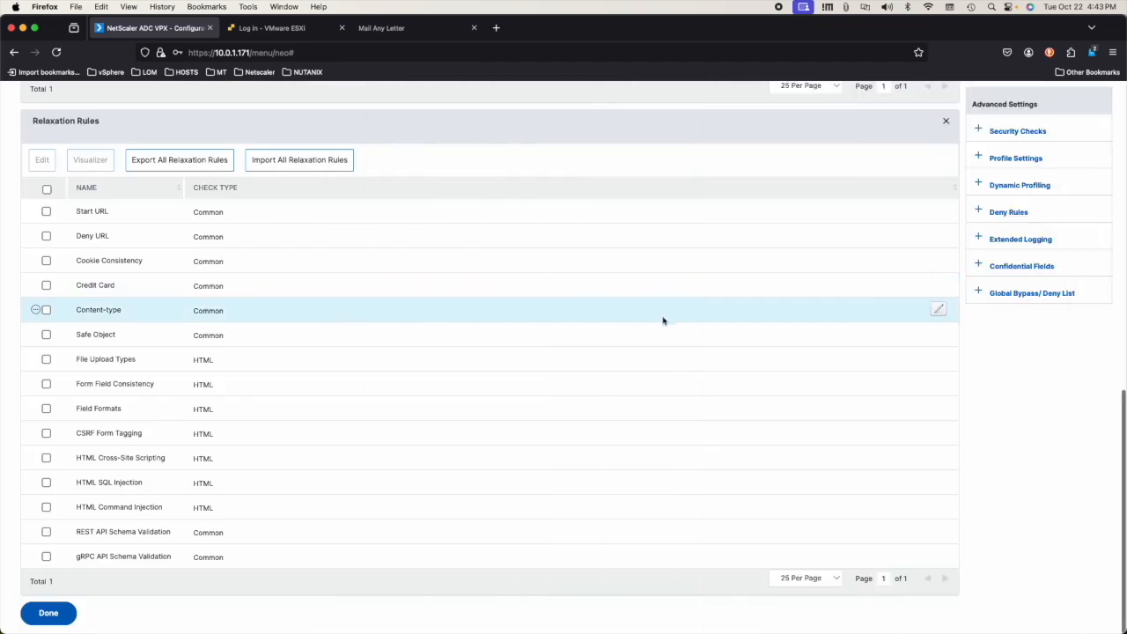
Step: Show the profile's Security Checks section and enable learning for Start URL, Cookie Consistency and Content-type
{"action": "scroll", "coordinate": [488, 400], "scroll_direction": "up", "scroll_amount": 5}
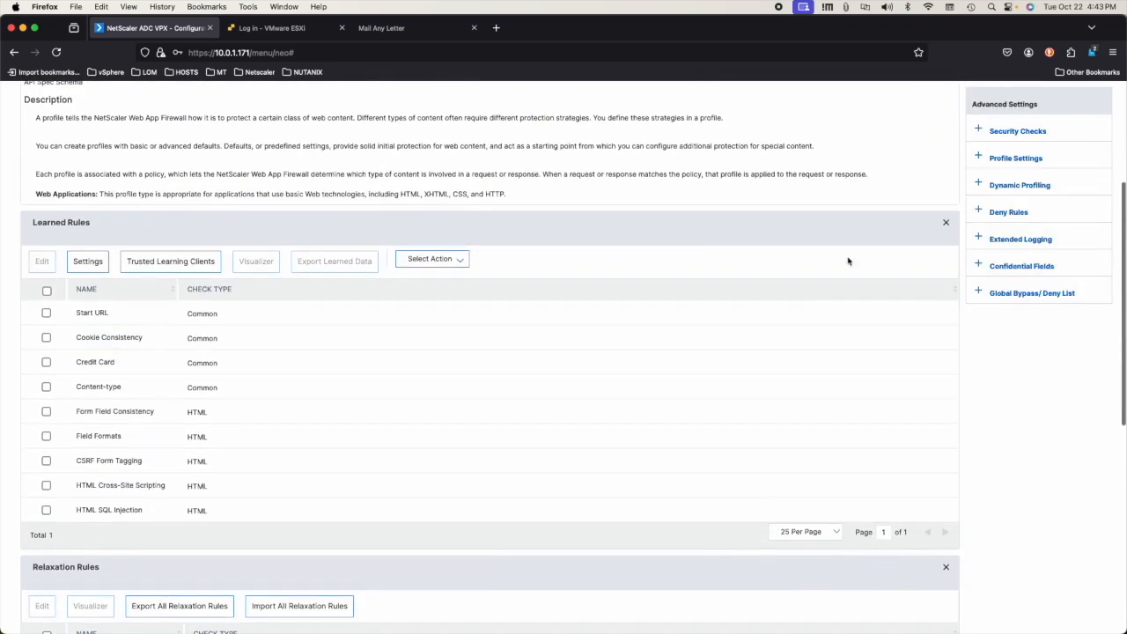
{"action": "left_click", "coordinate": [1015, 131]}
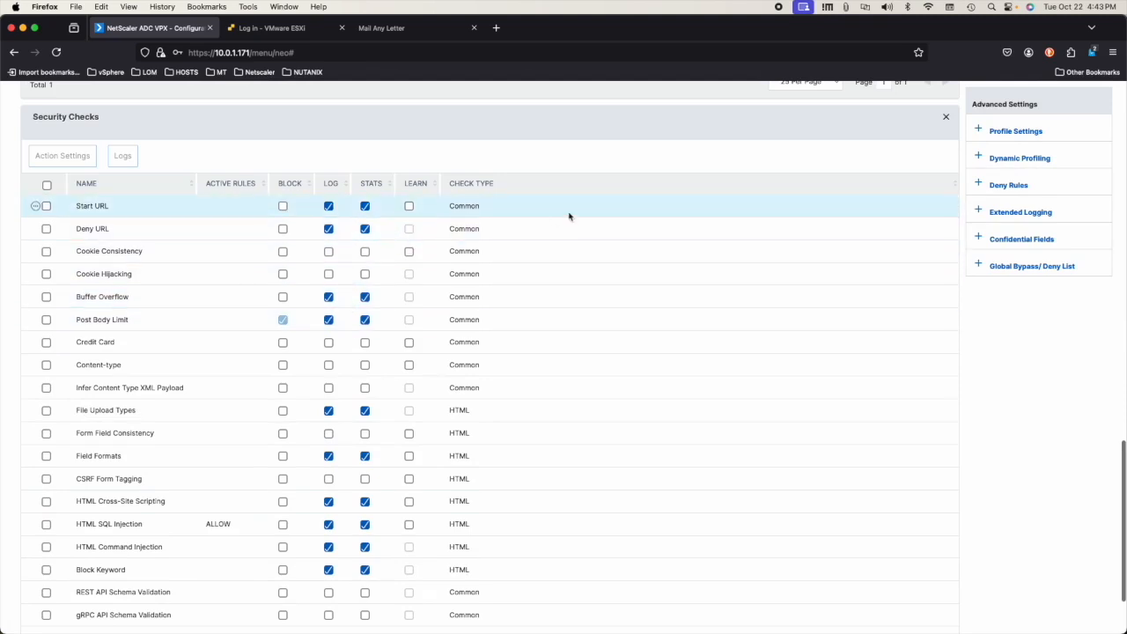
{"action": "scroll", "coordinate": [586, 209], "scroll_direction": "up", "scroll_amount": 3}
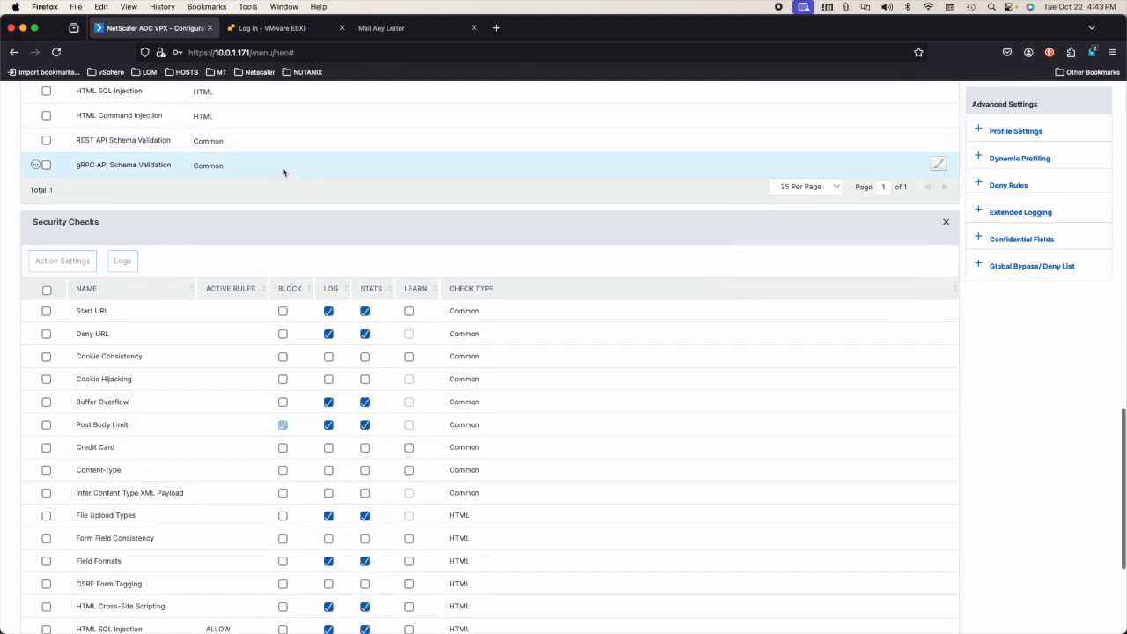
{"action": "scroll", "coordinate": [304, 180], "scroll_direction": "up", "scroll_amount": 20}
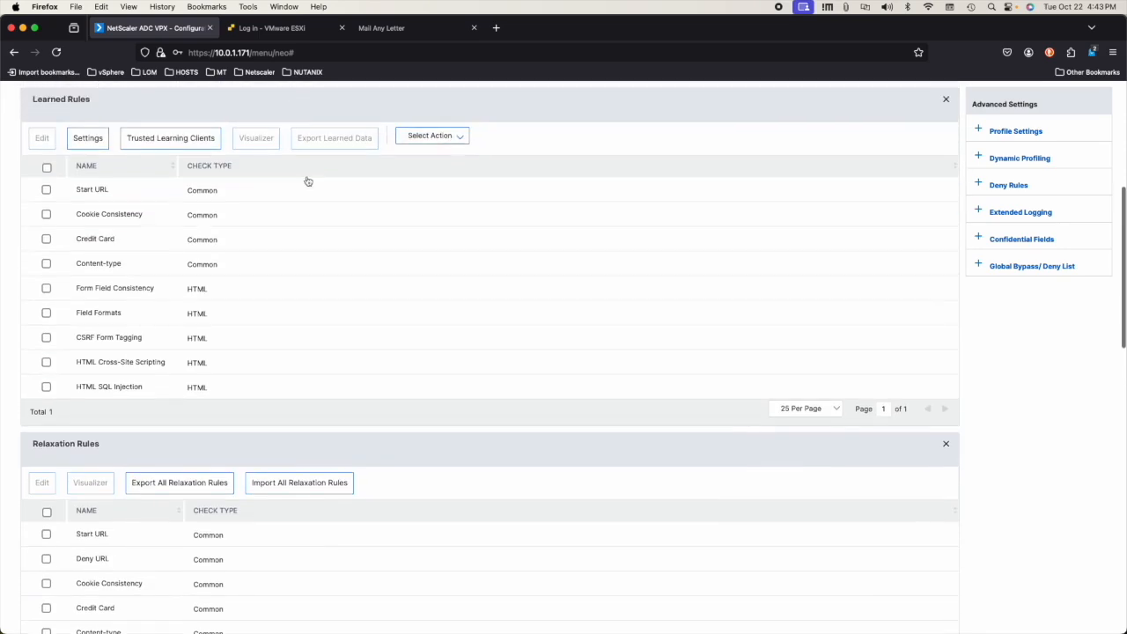
{"action": "scroll", "coordinate": [308, 180], "scroll_direction": "down", "scroll_amount": 1}
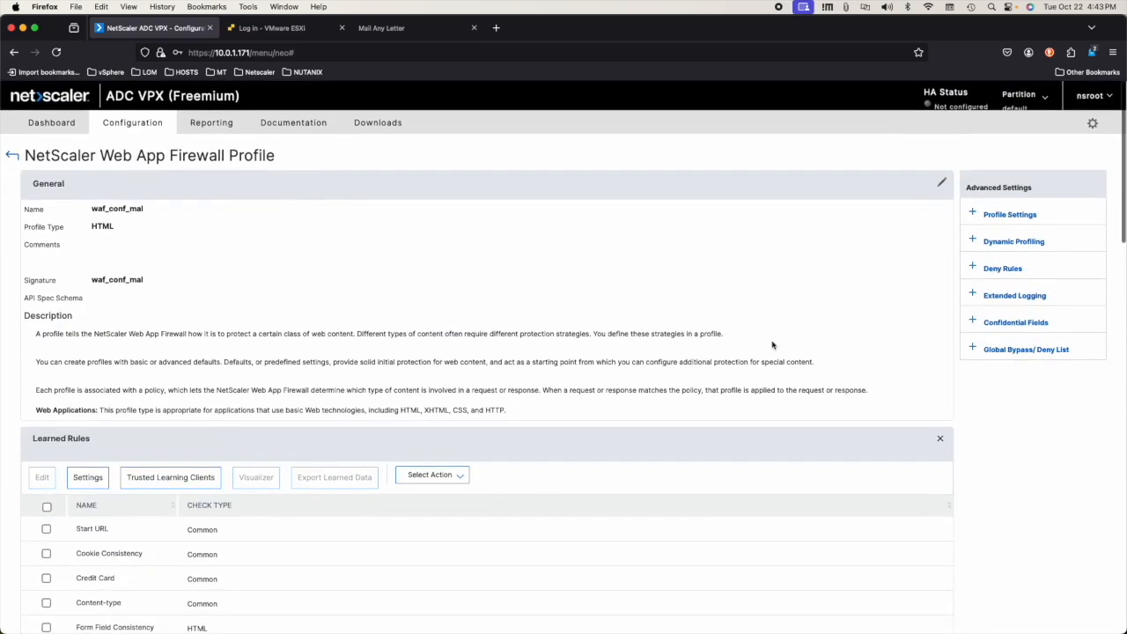
{"action": "scroll", "coordinate": [773, 345], "scroll_direction": "down", "scroll_amount": 20}
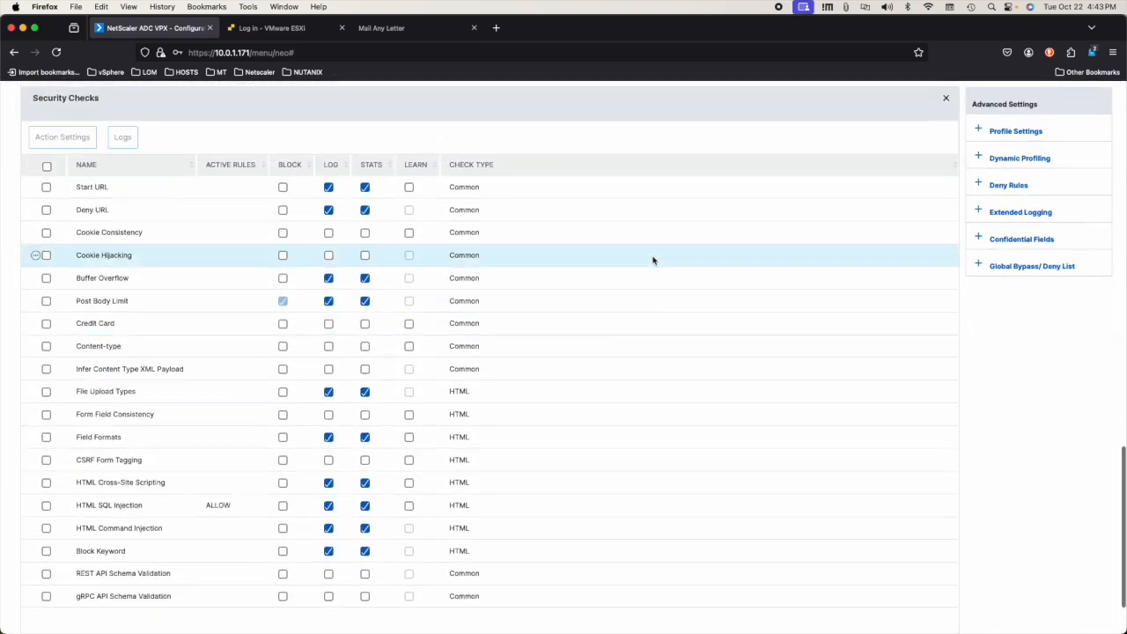
{"action": "scroll", "coordinate": [599, 261], "scroll_direction": "up", "scroll_amount": 2}
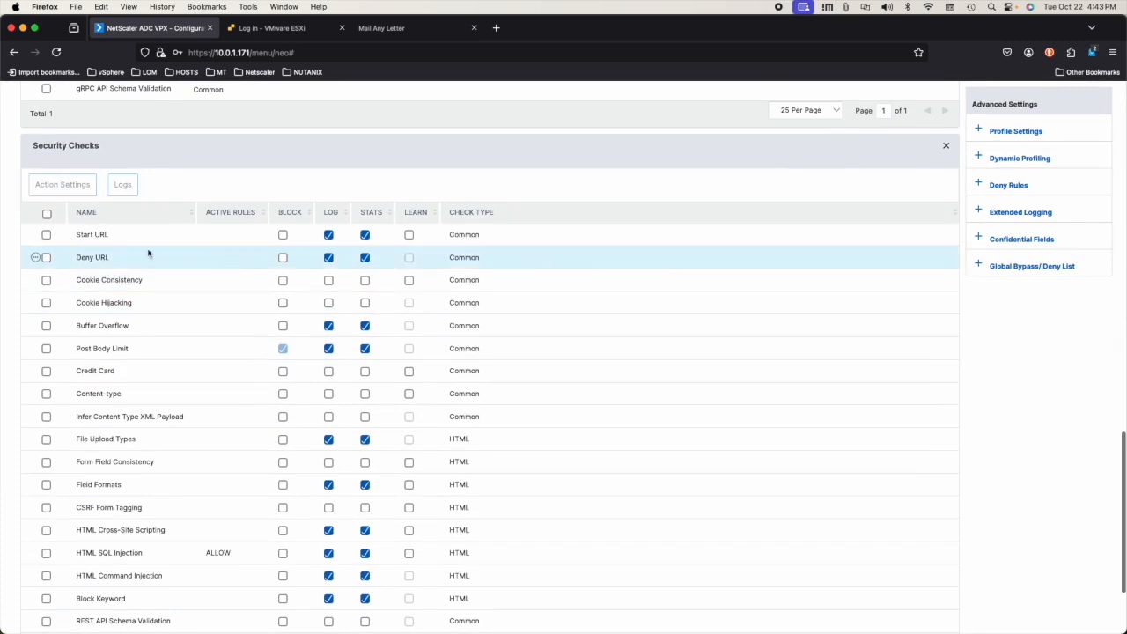
{"action": "left_click", "coordinate": [408, 235]}
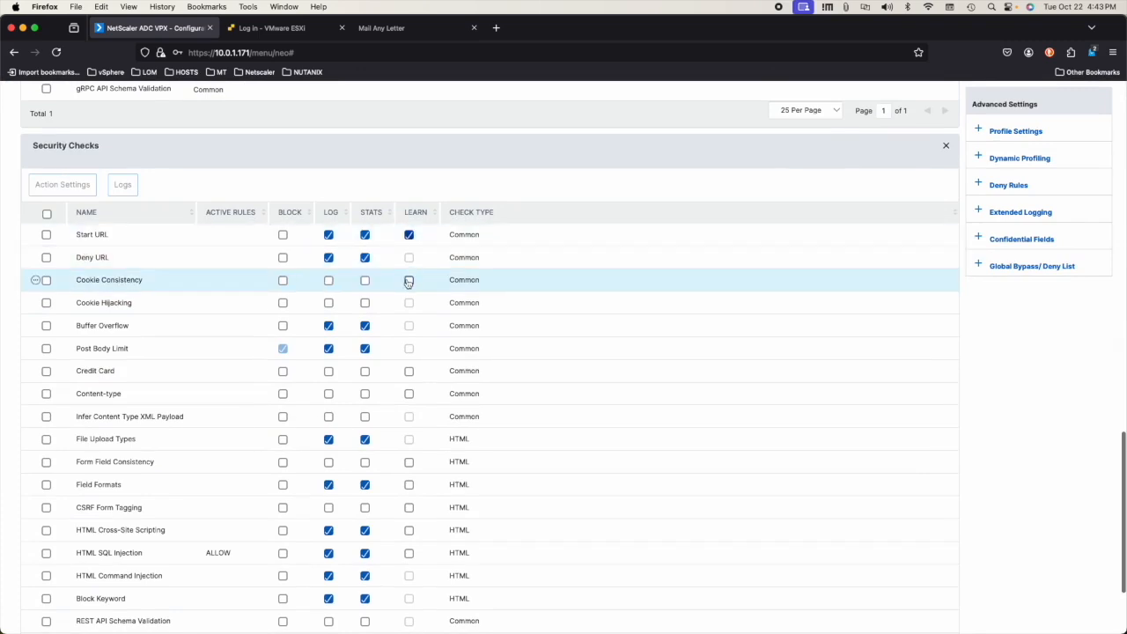
{"action": "left_click", "coordinate": [408, 280]}
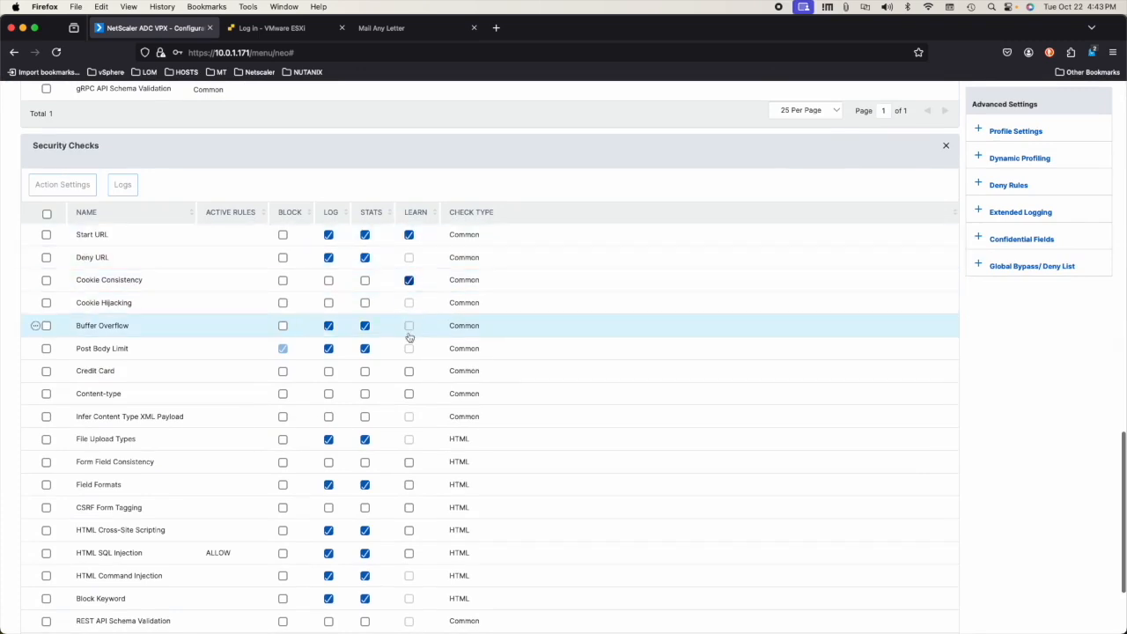
{"action": "left_click", "coordinate": [408, 394]}
Step: Enable learning for Field Formats, Form Field Consistency, HTML Cross-Site Scripting, HTML SQL Injection and CSRF Form Tagging, and apply the security checks
{"action": "scroll", "coordinate": [273, 384], "scroll_direction": "down", "scroll_amount": 3}
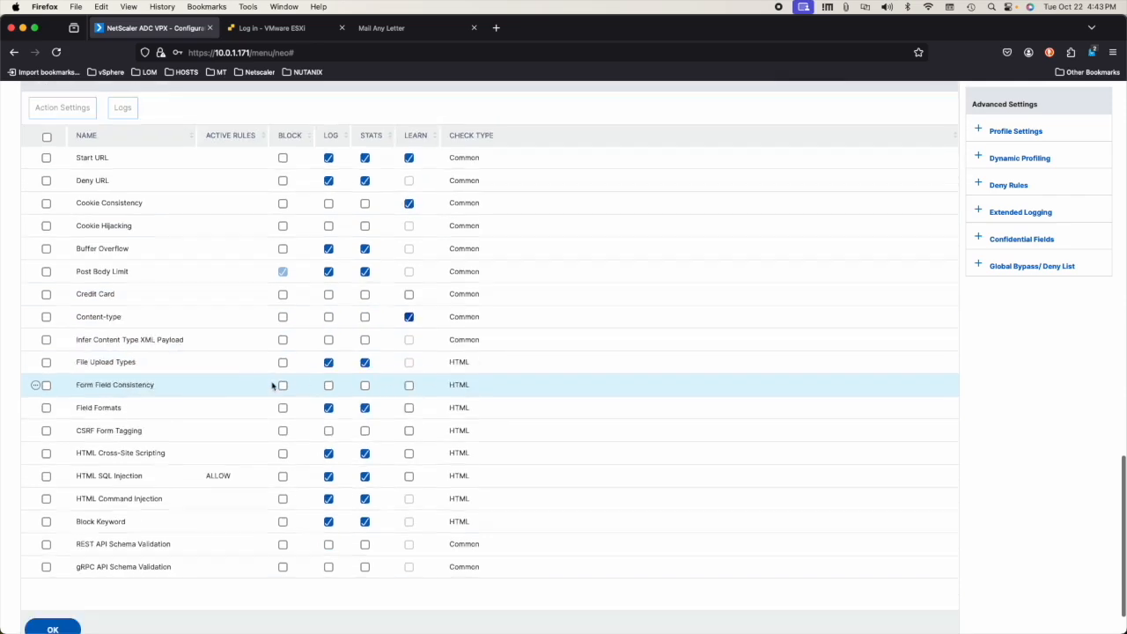
{"action": "scroll", "coordinate": [389, 377], "scroll_direction": "down", "scroll_amount": 2}
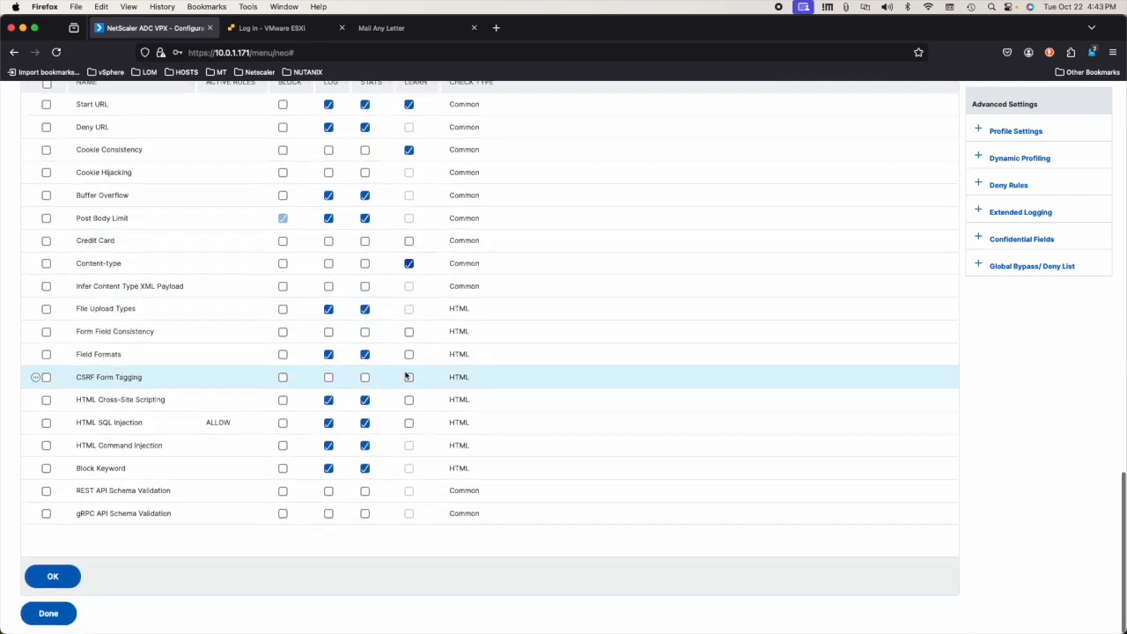
{"action": "left_click", "coordinate": [409, 354]}
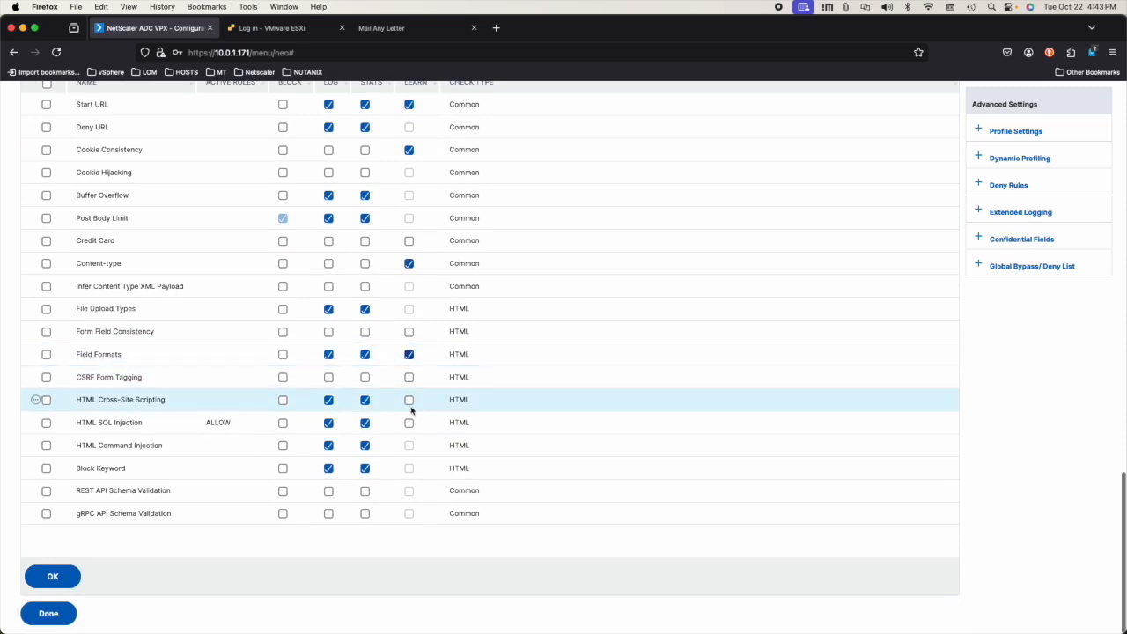
{"action": "left_click", "coordinate": [408, 331]}
{"action": "left_click", "coordinate": [409, 399]}
{"action": "left_click", "coordinate": [408, 422]}
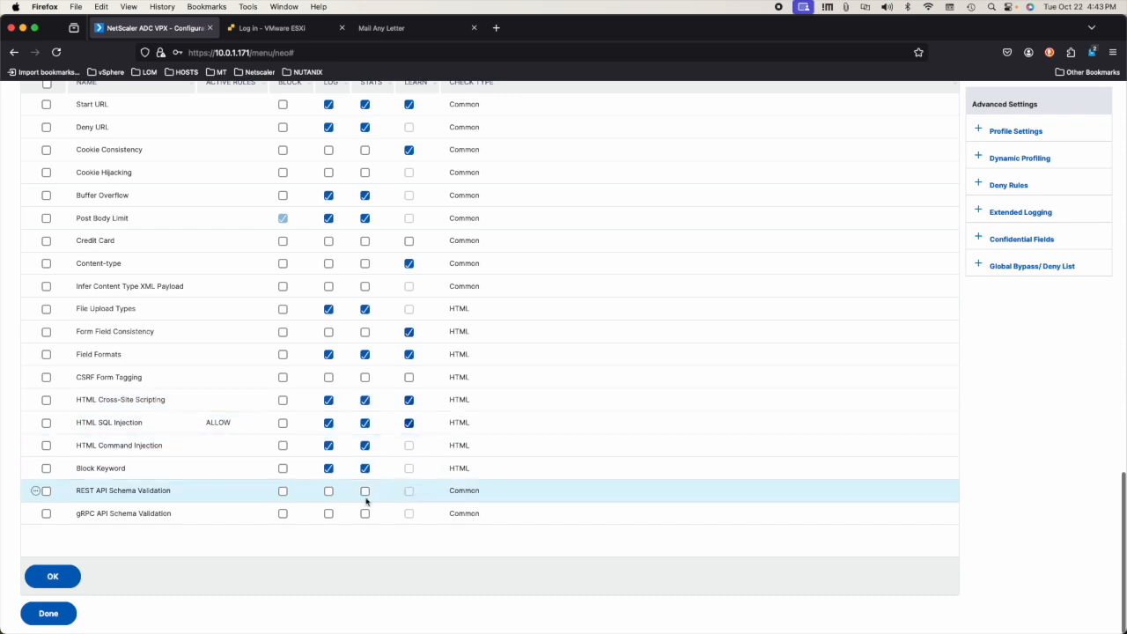
{"action": "left_click", "coordinate": [411, 378]}
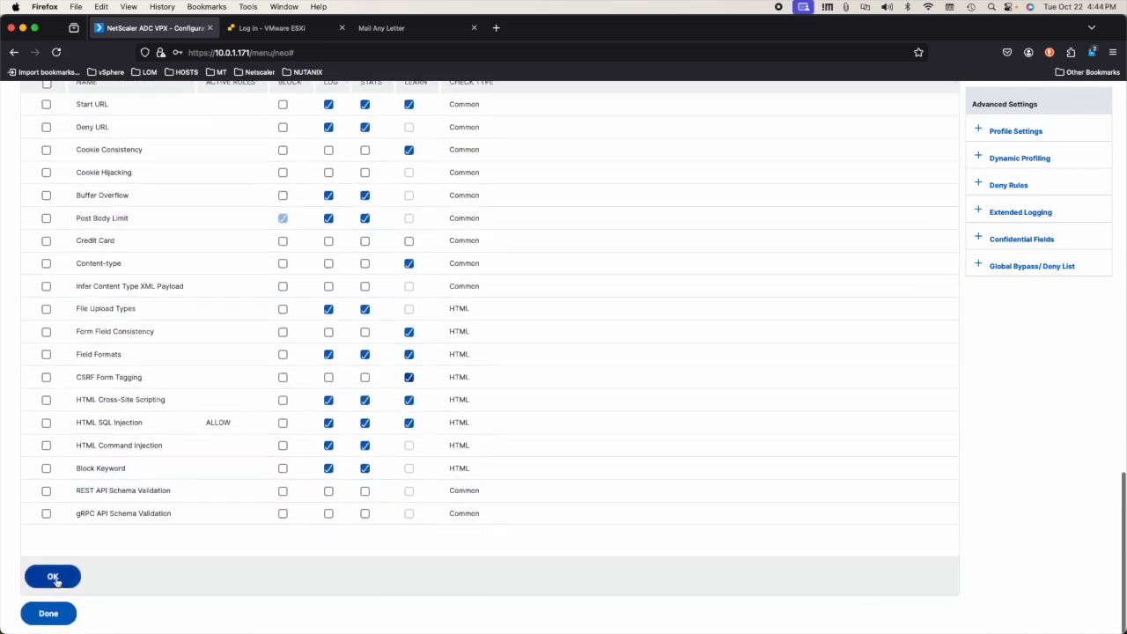
{"action": "left_click", "coordinate": [52, 577]}
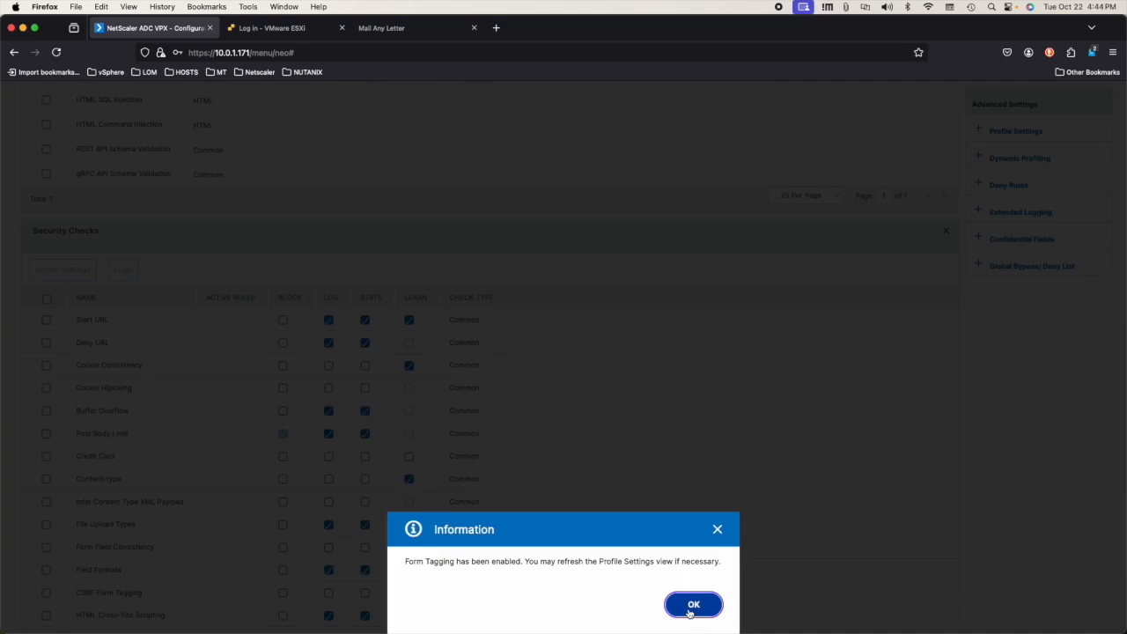
{"action": "left_click", "coordinate": [694, 605]}
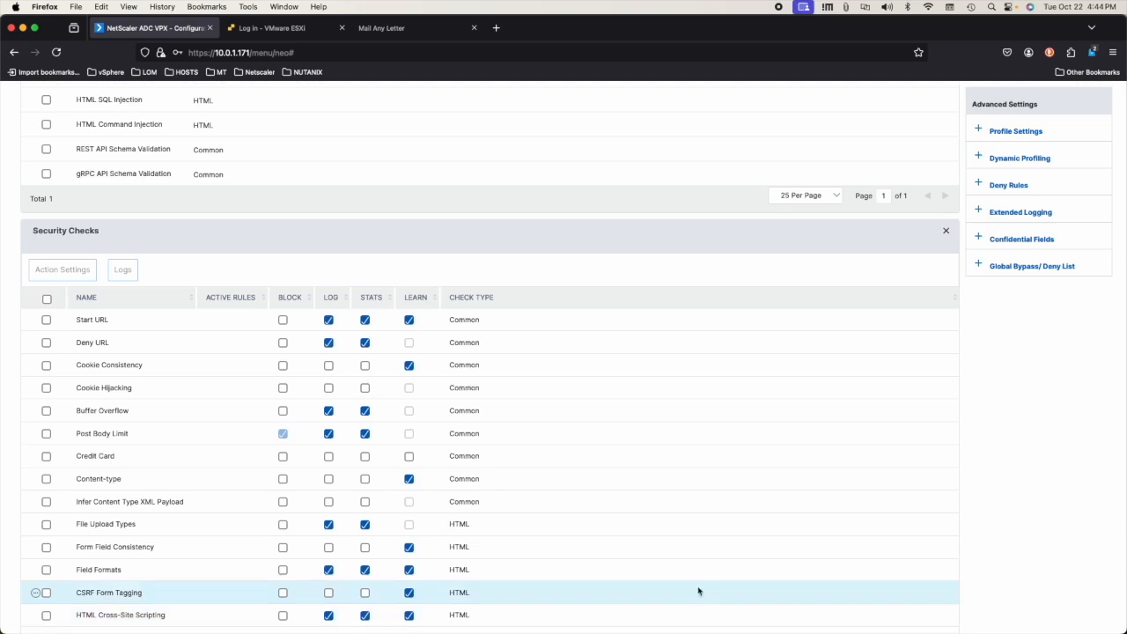
Step: Close the Security Checks and Relaxation Rules sections and finish editing the waf_conf_mal profile
{"action": "scroll", "coordinate": [431, 299], "scroll_direction": "up", "scroll_amount": 3}
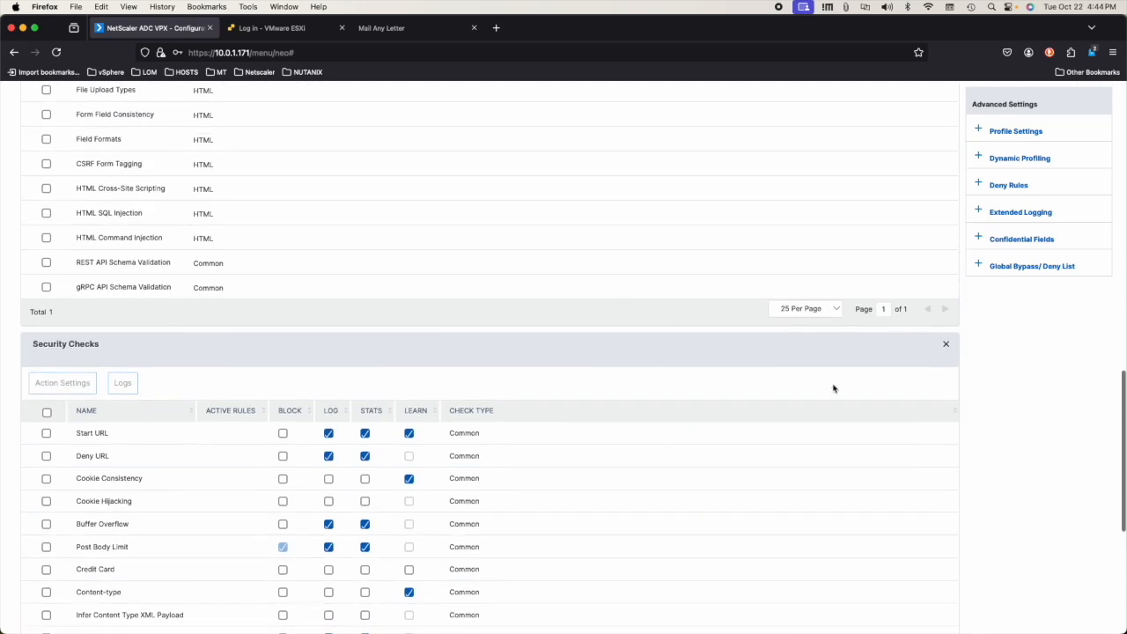
{"action": "left_click", "coordinate": [944, 344]}
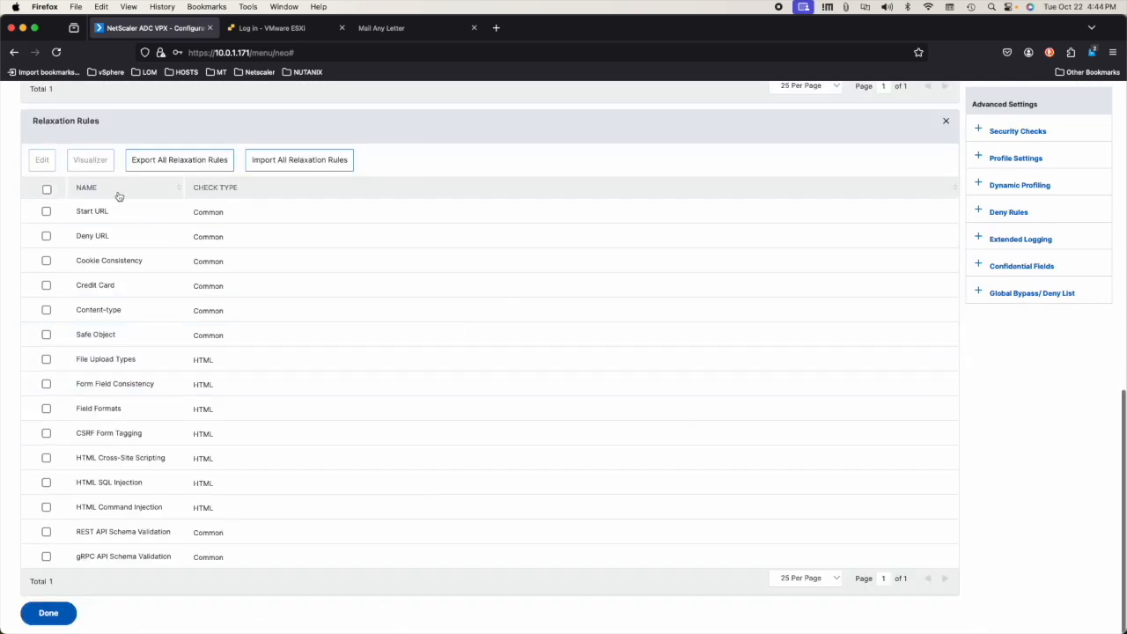
{"action": "scroll", "coordinate": [144, 410], "scroll_direction": "up", "scroll_amount": 2}
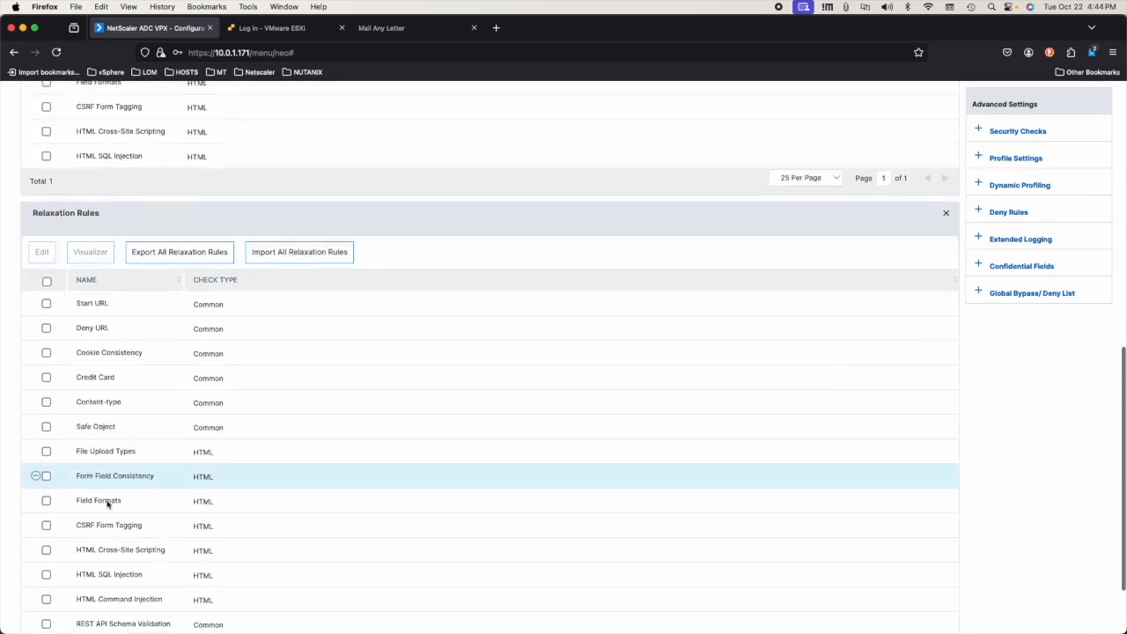
{"action": "scroll", "coordinate": [106, 546], "scroll_direction": "down", "scroll_amount": 2}
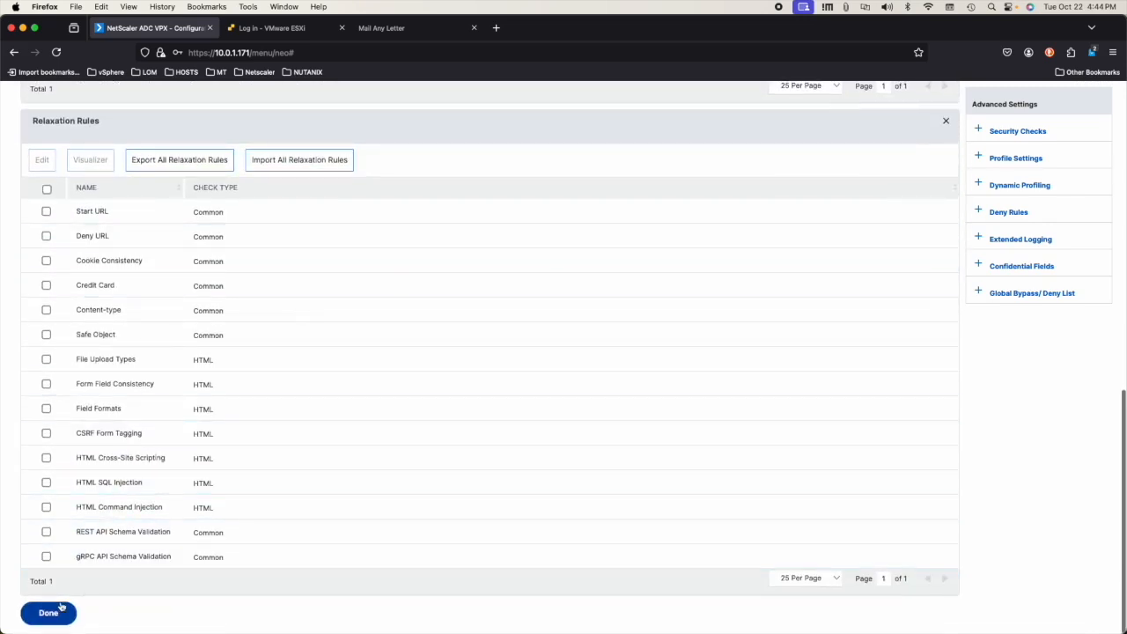
{"action": "left_click", "coordinate": [945, 120]}
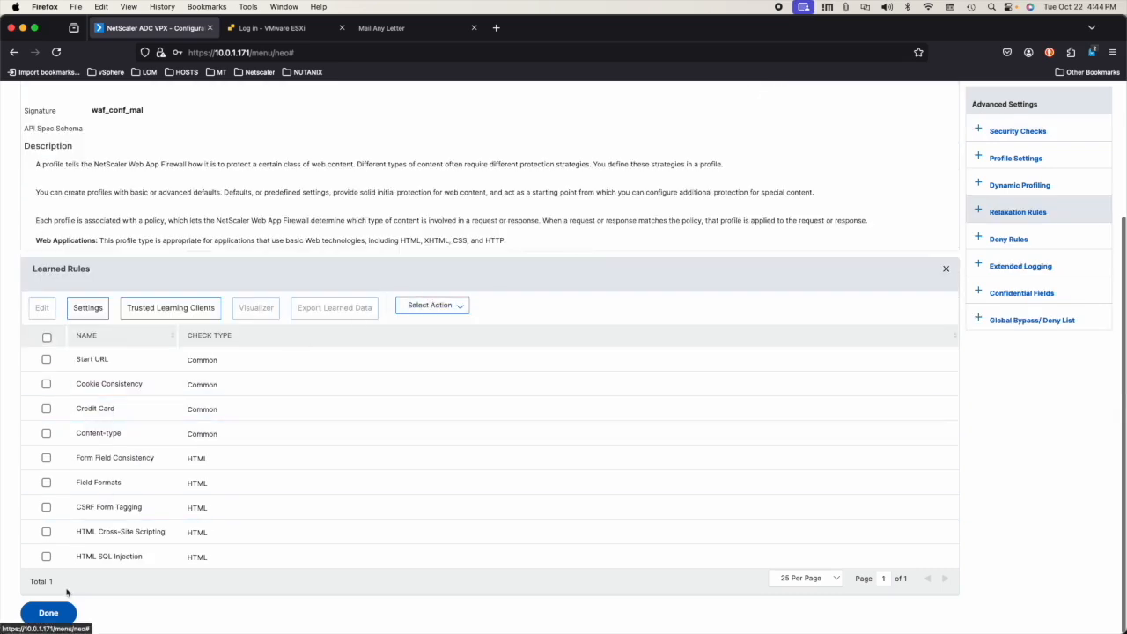
{"action": "left_click", "coordinate": [49, 613]}
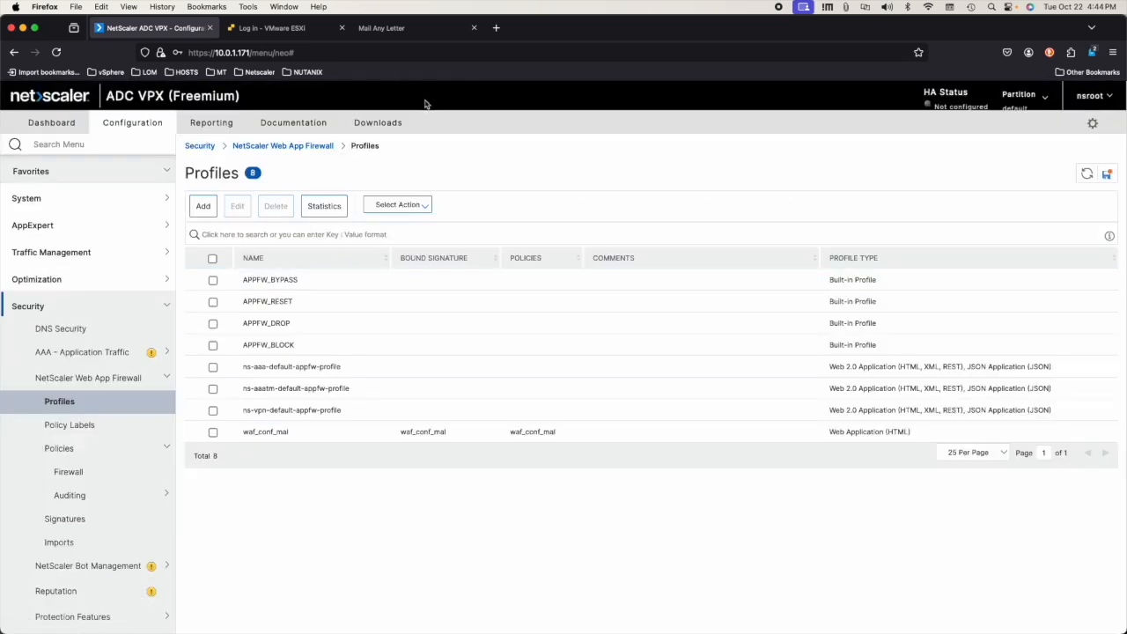
Step: Switch to the Mail Any Letter site and visit its Contact Us, Pricing, User Guide and Home pages to generate learning traffic
{"action": "left_click", "coordinate": [374, 32]}
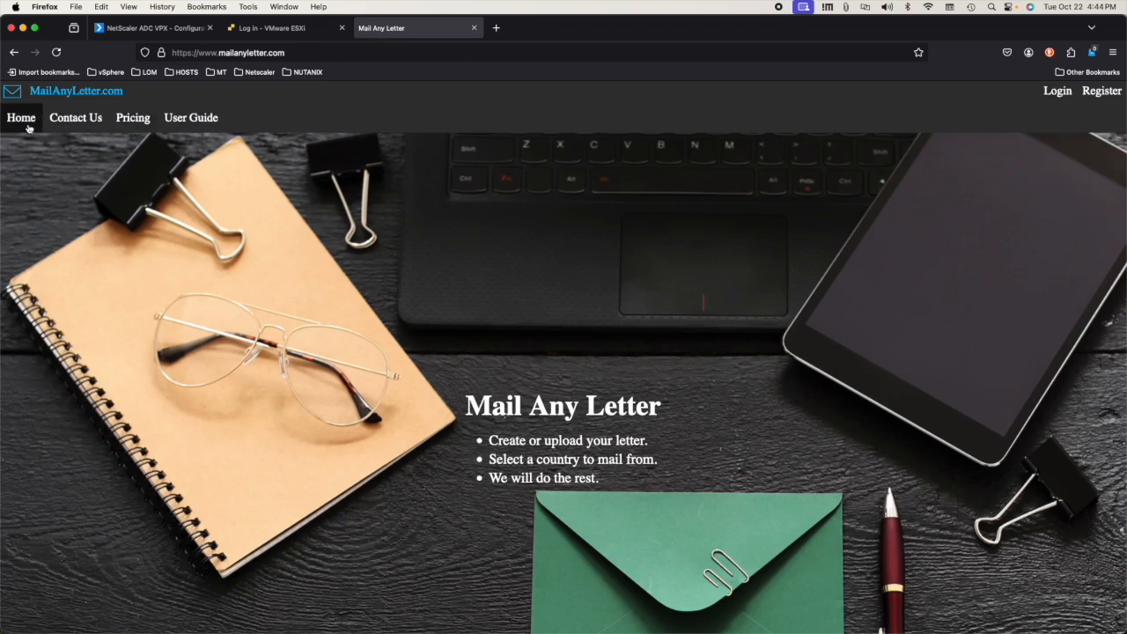
{"action": "left_click", "coordinate": [63, 120]}
{"action": "left_click", "coordinate": [137, 127]}
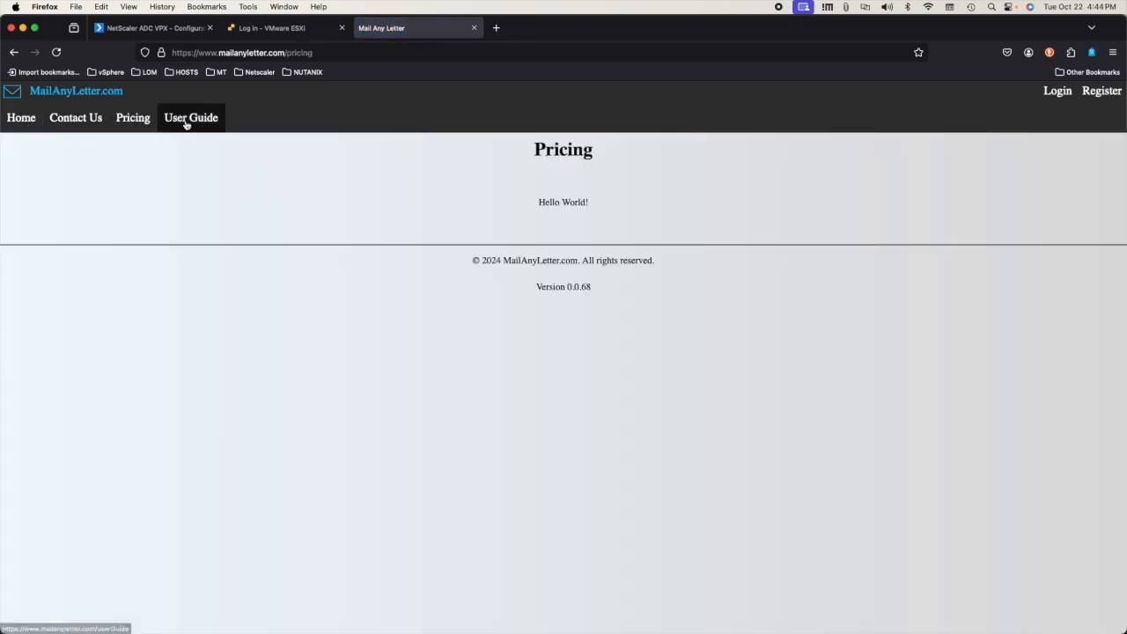
{"action": "left_click", "coordinate": [184, 120]}
{"action": "left_click", "coordinate": [33, 121]}
Step: Log in to the Mail Any Letter site, filling the email and password with the first saved login
{"action": "left_click", "coordinate": [1056, 91]}
{"action": "left_click", "coordinate": [415, 243]}
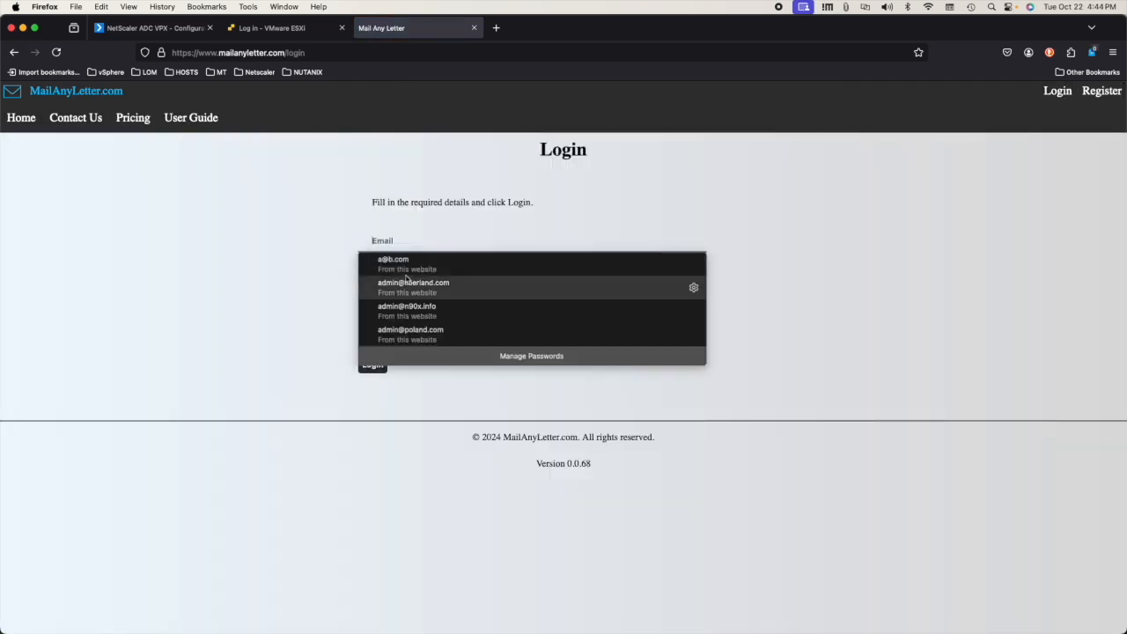
{"action": "left_click", "coordinate": [410, 262]}
{"action": "left_click", "coordinate": [376, 368]}
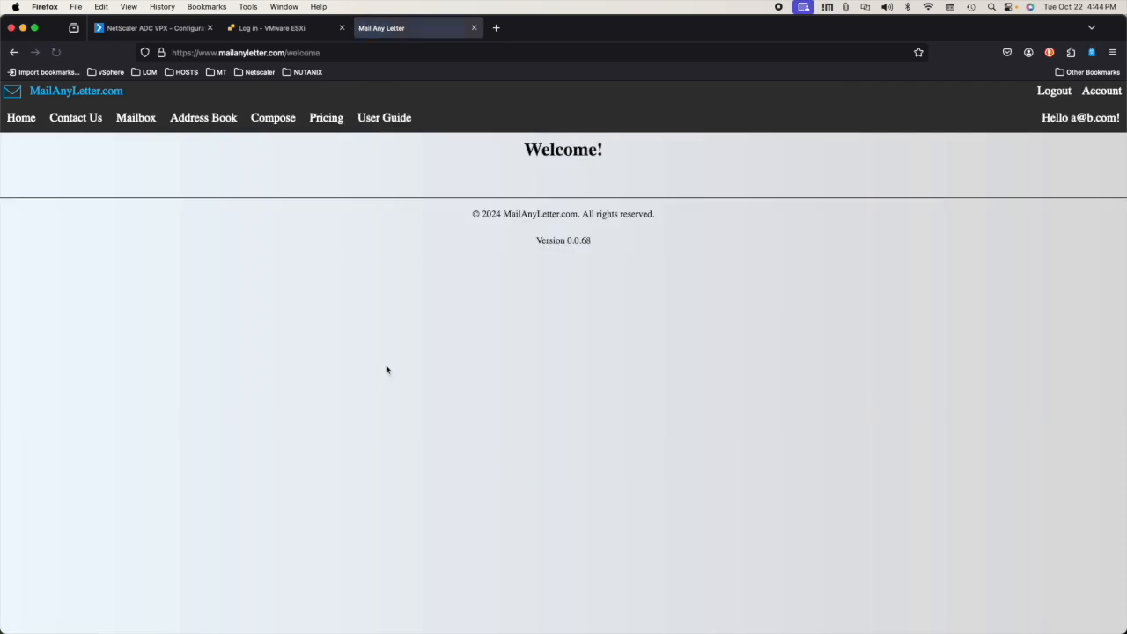
Step: Visit the logged-in site's Home, Contact Us, Mailbox, Address Book, Compose, Pricing and User Guide pages to generate learning traffic
{"action": "left_click", "coordinate": [16, 122]}
{"action": "left_click", "coordinate": [84, 118]}
{"action": "left_click", "coordinate": [132, 119]}
{"action": "left_click", "coordinate": [197, 119]}
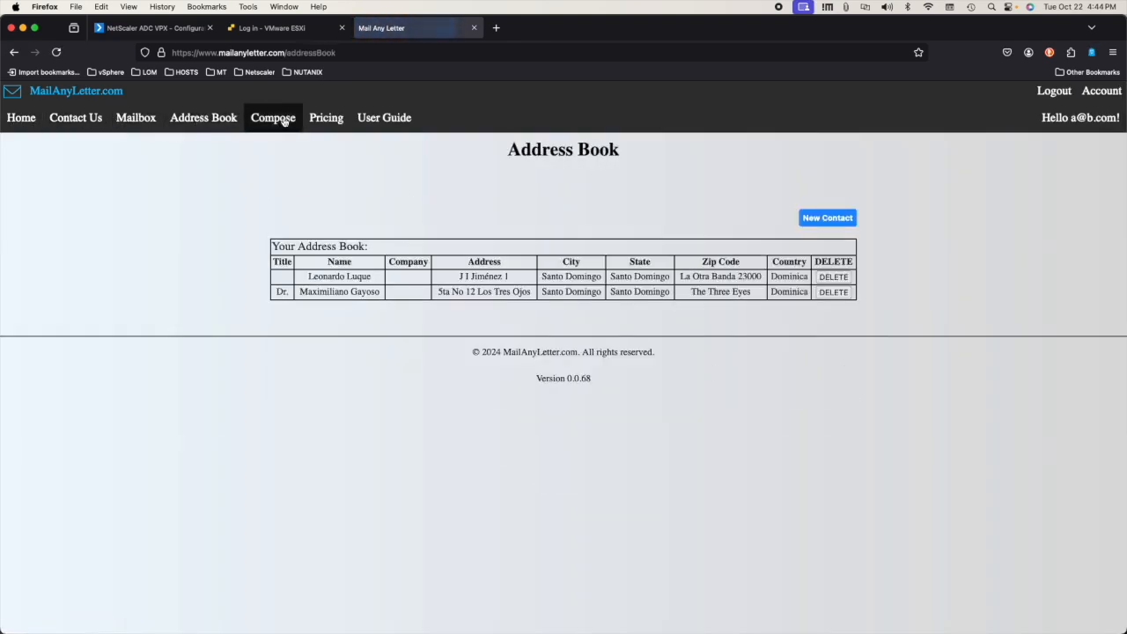
{"action": "left_click", "coordinate": [275, 118]}
{"action": "left_click", "coordinate": [324, 118]}
{"action": "left_click", "coordinate": [387, 120]}
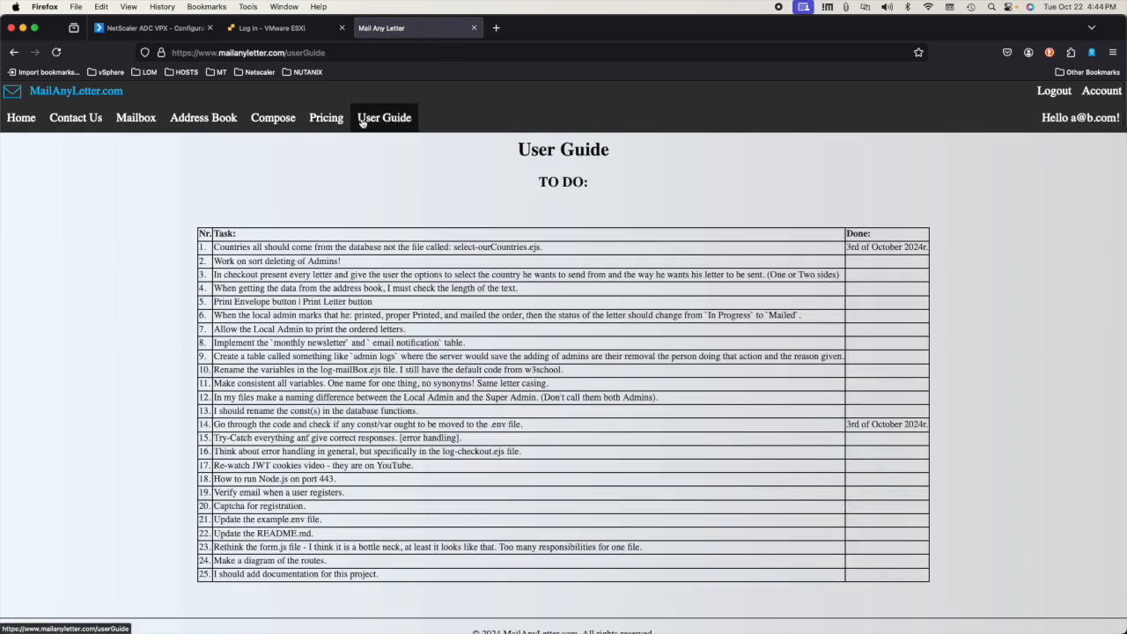
Step: Revisit Address Book and Compose, try to submit an empty new contact form, and close the form
{"action": "left_click", "coordinate": [212, 123]}
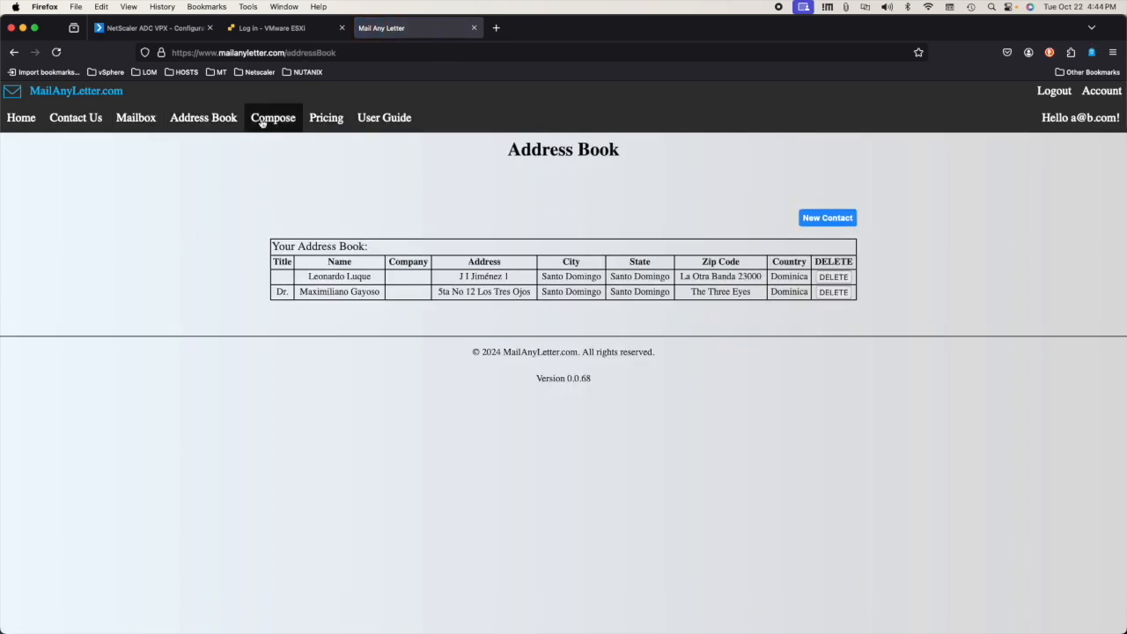
{"action": "left_click", "coordinate": [258, 118]}
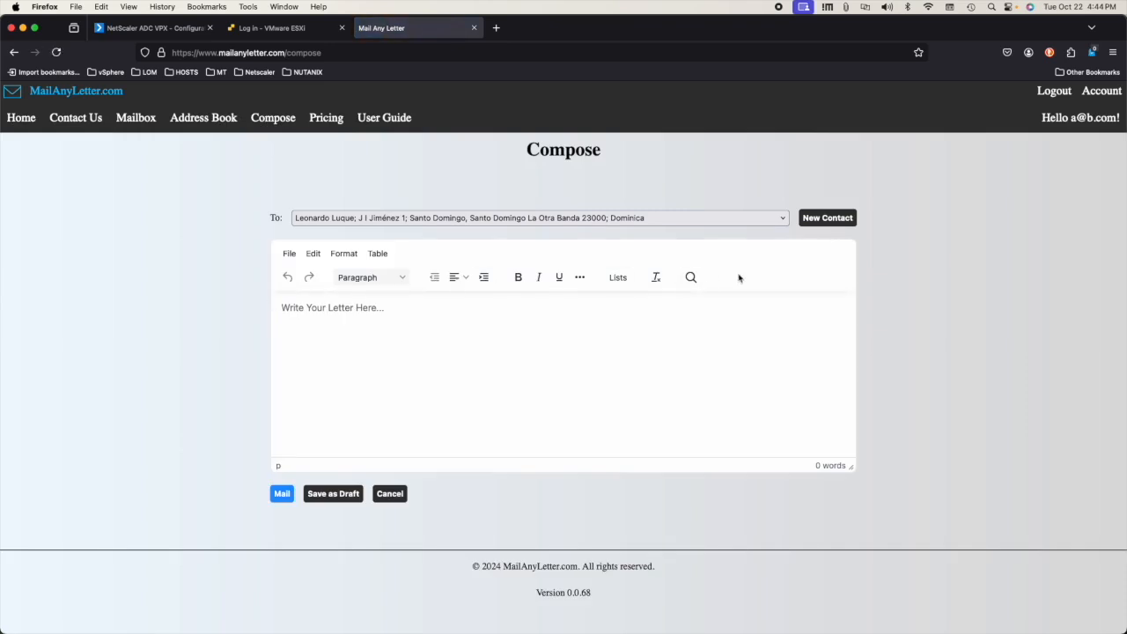
{"action": "left_click", "coordinate": [850, 220]}
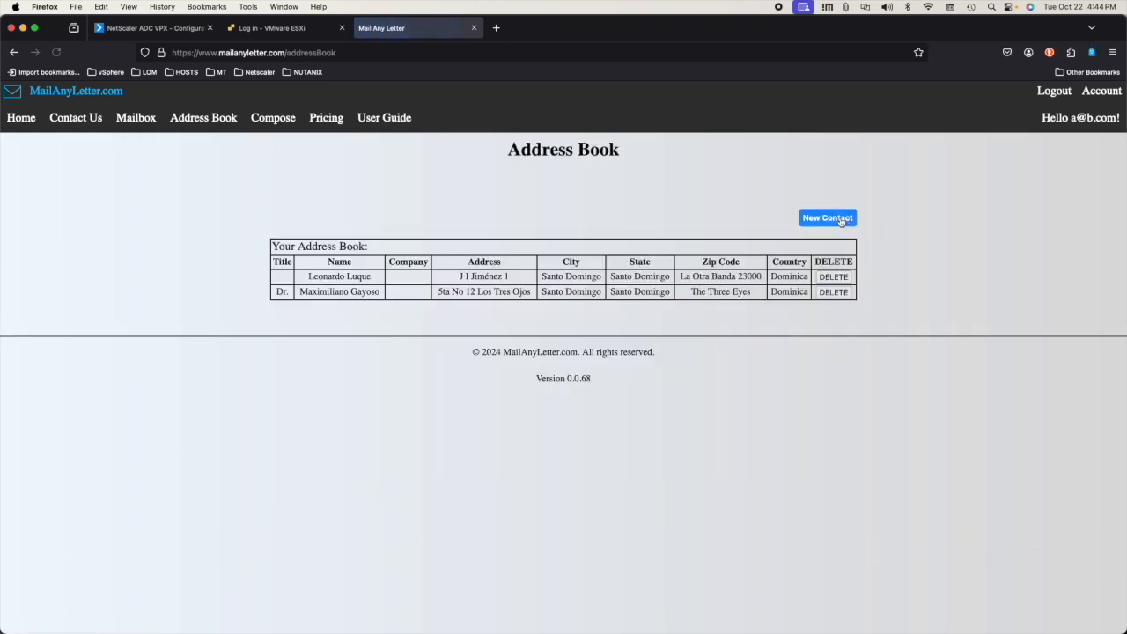
{"action": "left_click", "coordinate": [815, 221]}
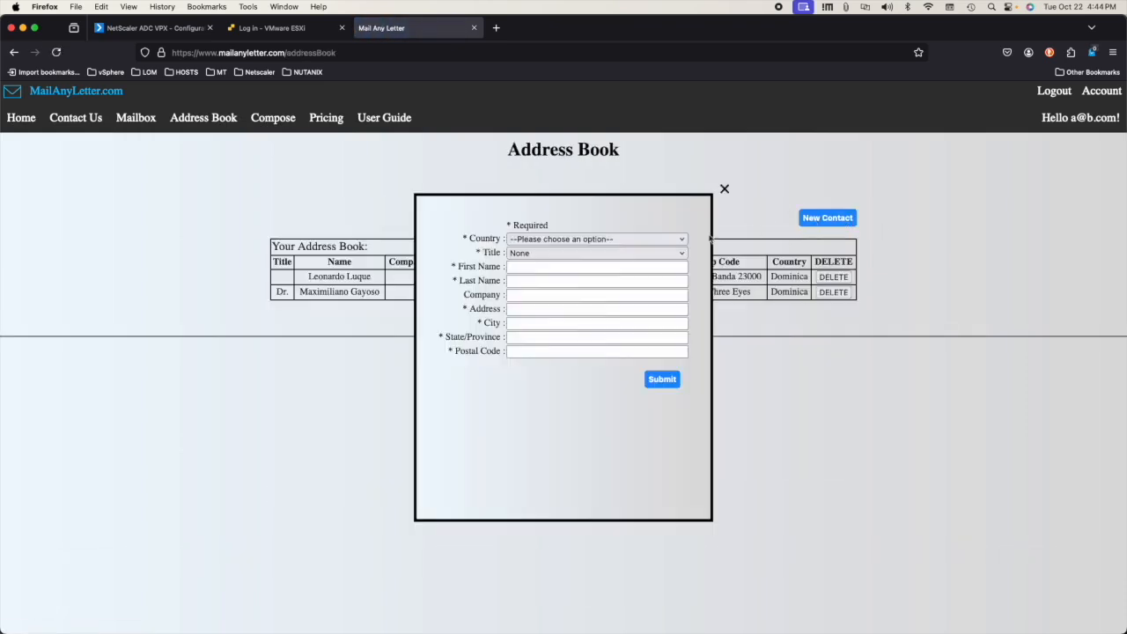
{"action": "left_click", "coordinate": [665, 380]}
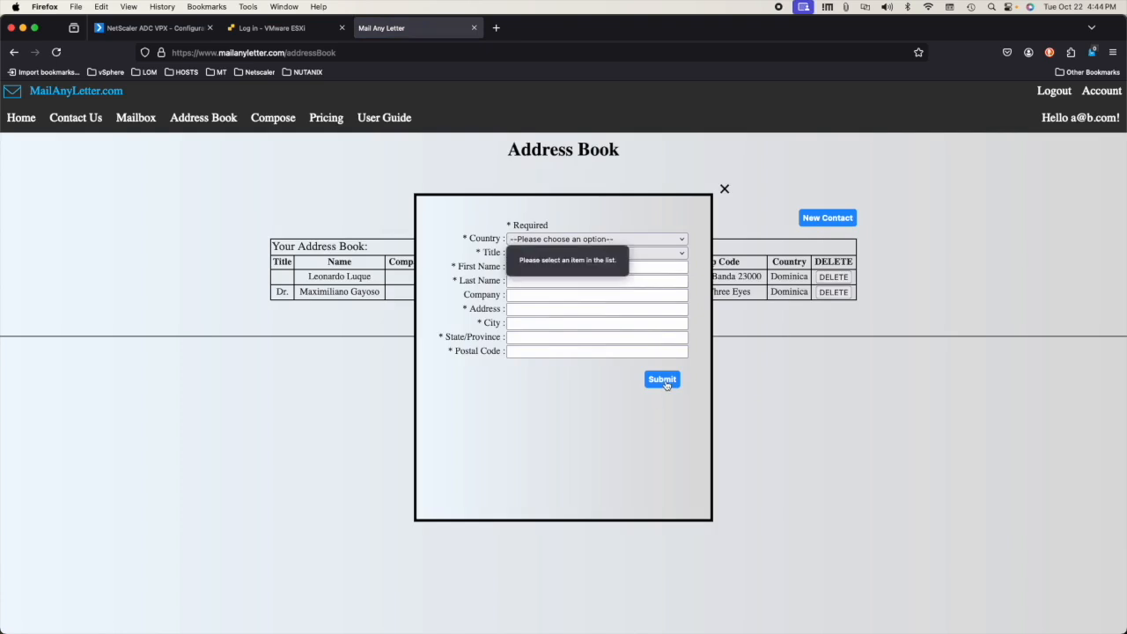
{"action": "left_click", "coordinate": [723, 188]}
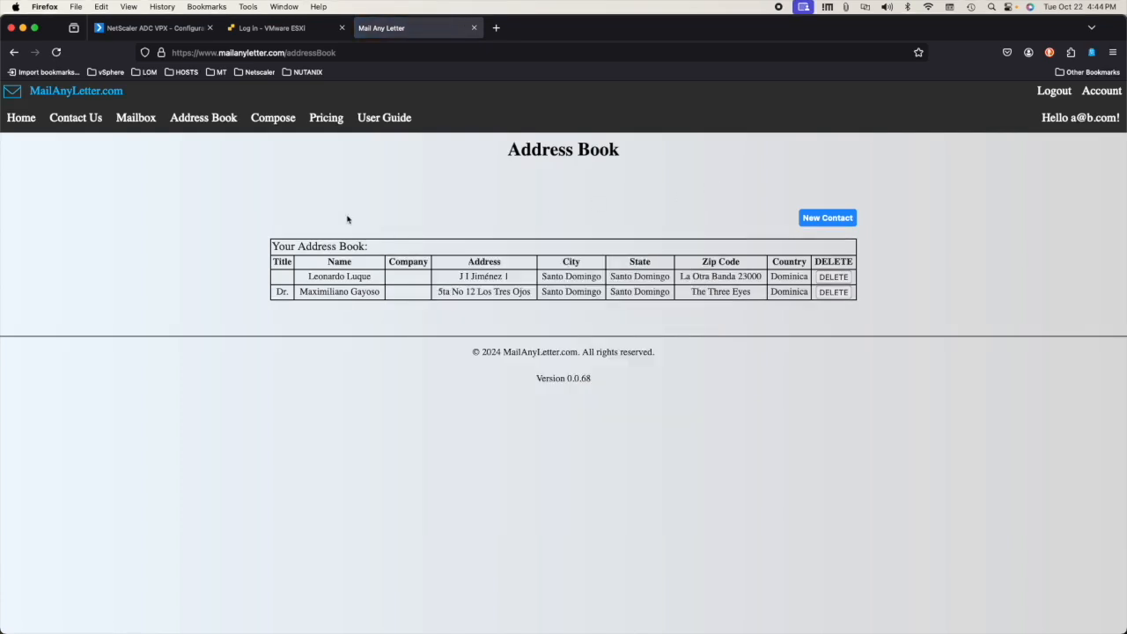
Step: Compose a letter containing "dfgdgdfg" to the preselected recipient and save it as a draft
{"action": "left_click", "coordinate": [221, 125]}
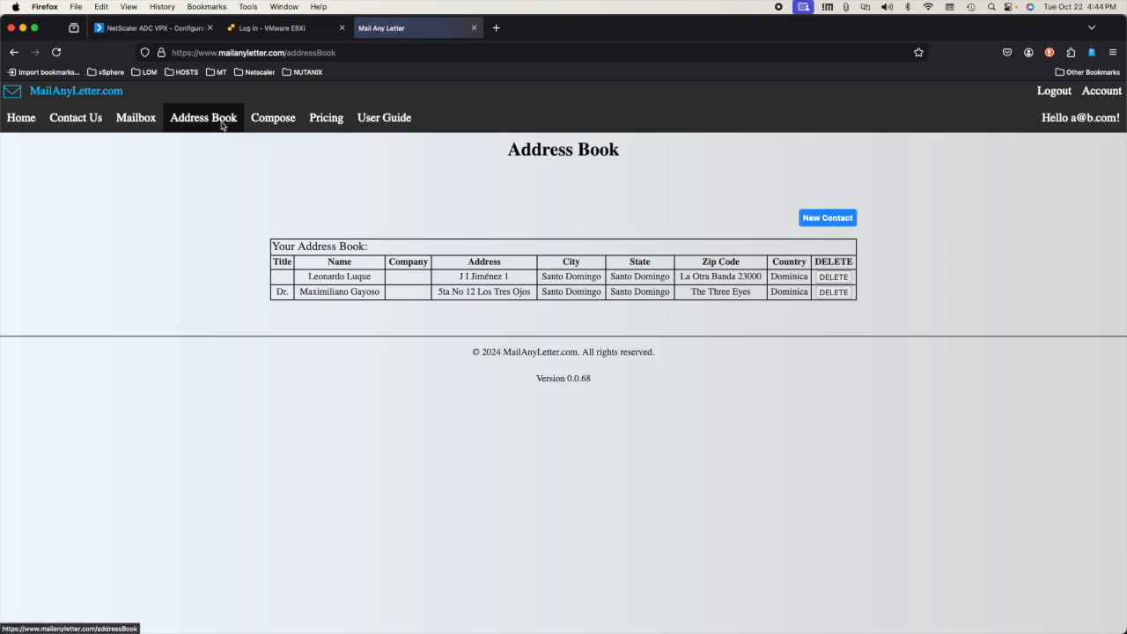
{"action": "left_click", "coordinate": [273, 119]}
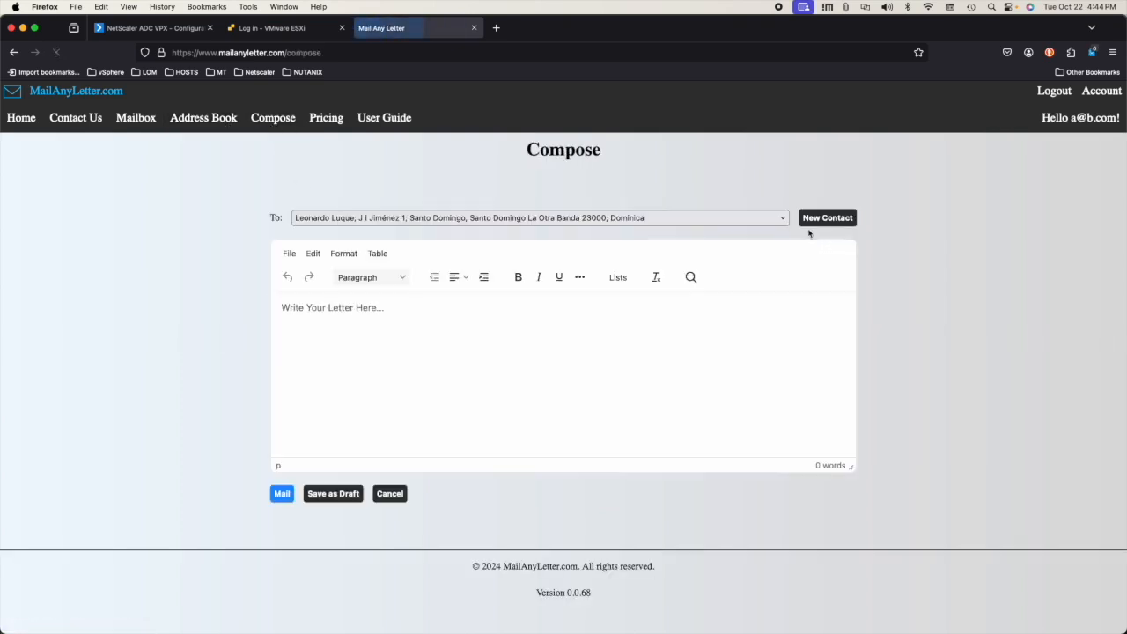
{"action": "left_click", "coordinate": [334, 393]}
{"action": "type", "text": "dfgdgdfg"}
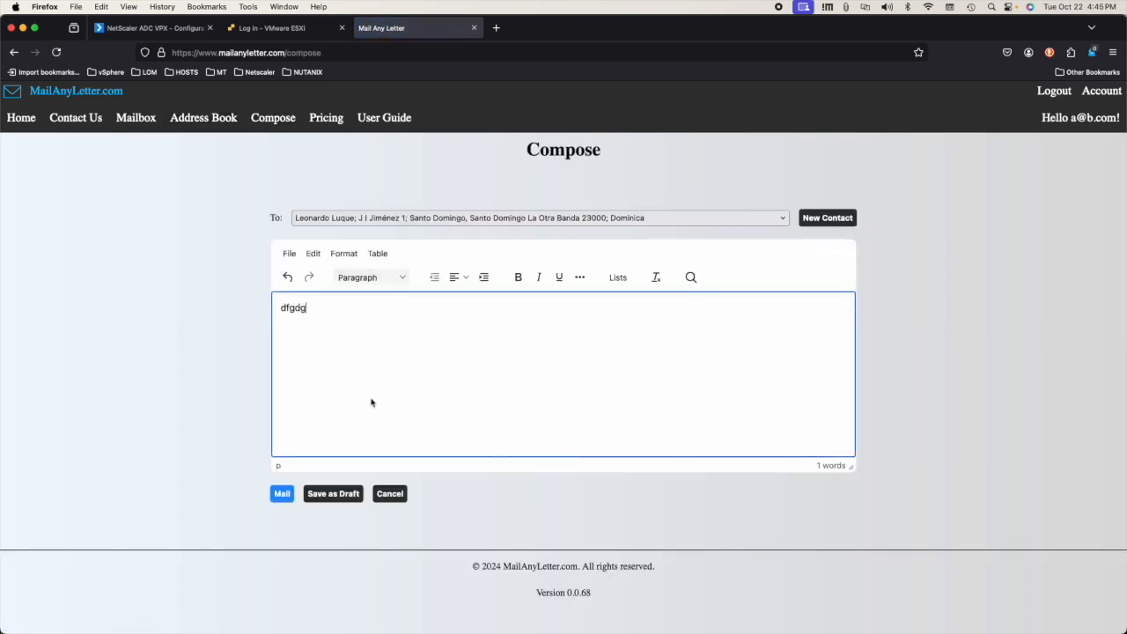
{"action": "left_click", "coordinate": [339, 493]}
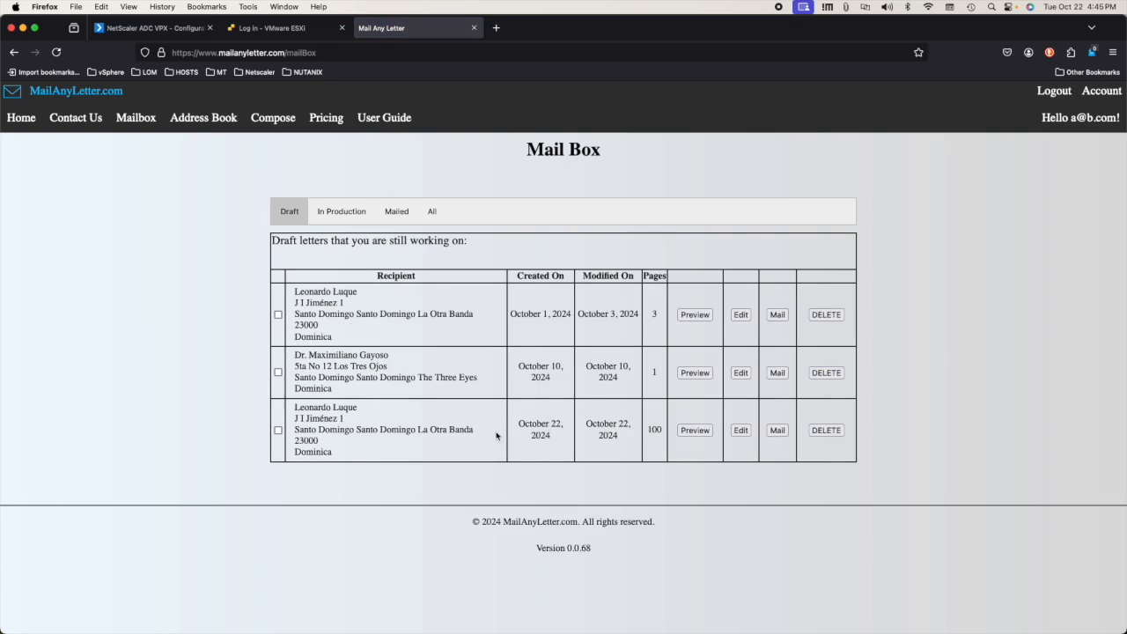
Step: Preview the draft letter created on October 22, 2024, and open the same draft for editing
{"action": "left_click", "coordinate": [704, 431]}
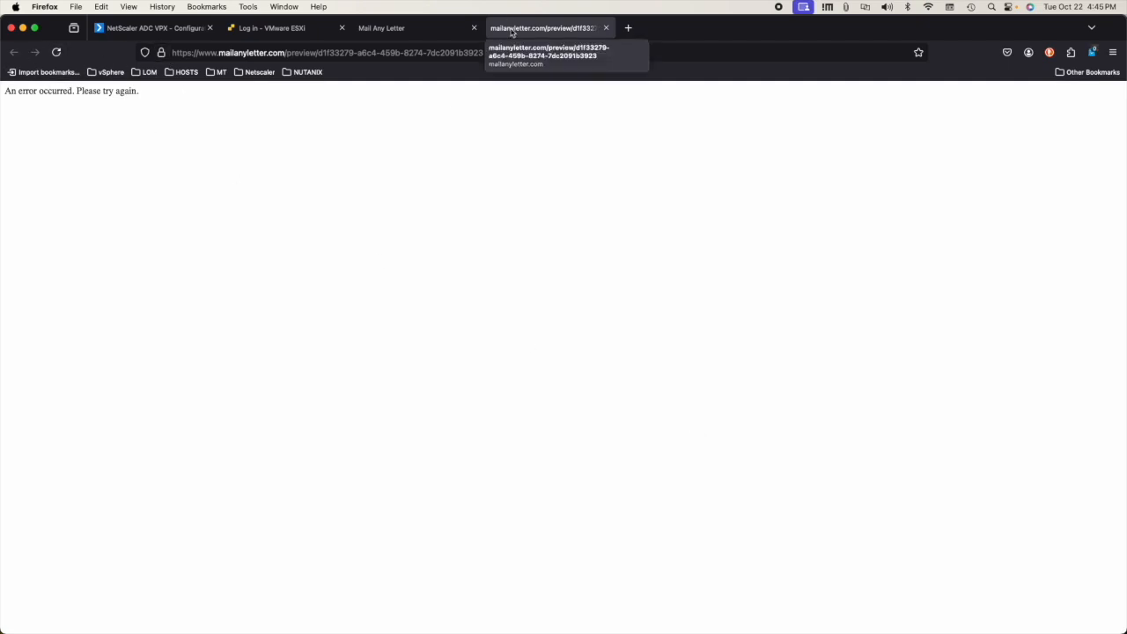
{"action": "left_click", "coordinate": [606, 28]}
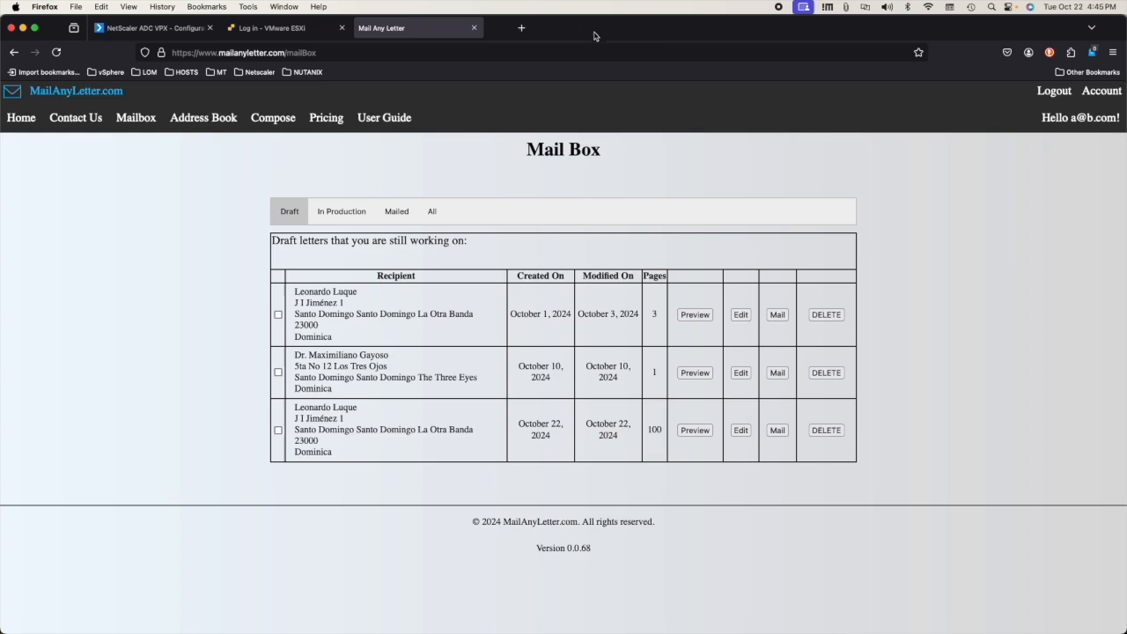
{"action": "left_click", "coordinate": [740, 429]}
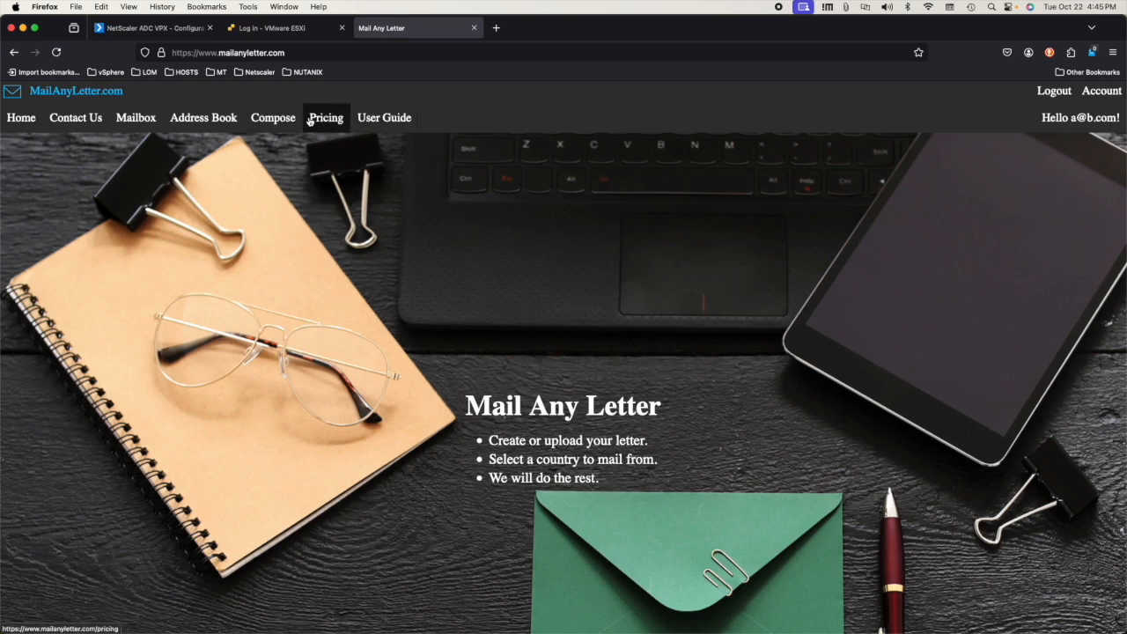
Step: Log out of the Mail Any Letter site, returning to it from the NetScaler console
{"action": "left_click", "coordinate": [1054, 92]}
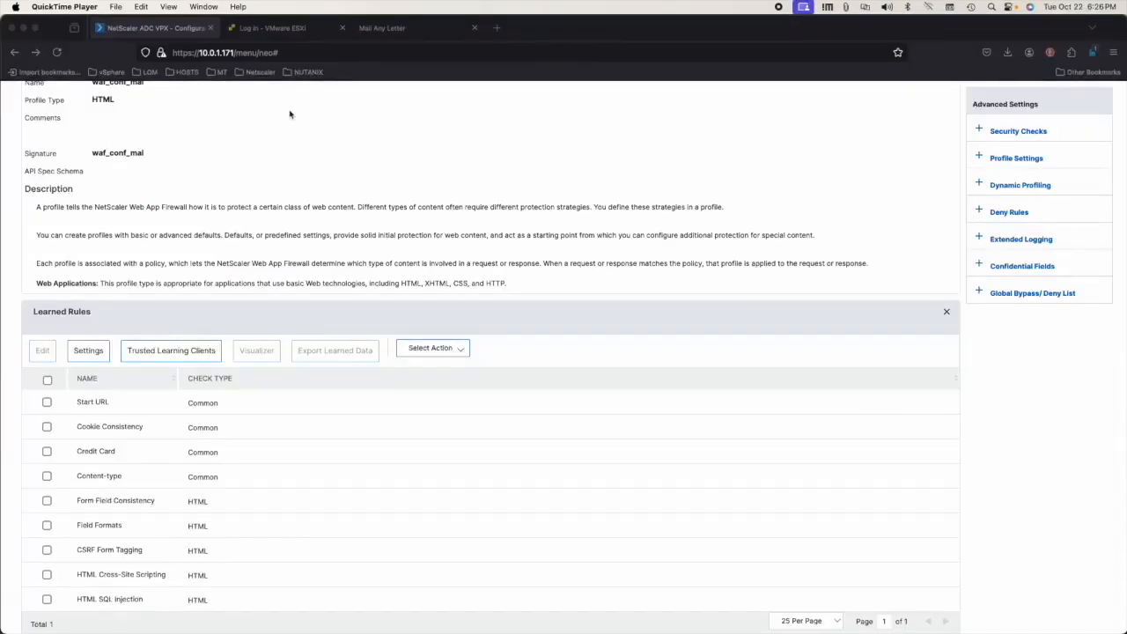
{"action": "left_click", "coordinate": [372, 34]}
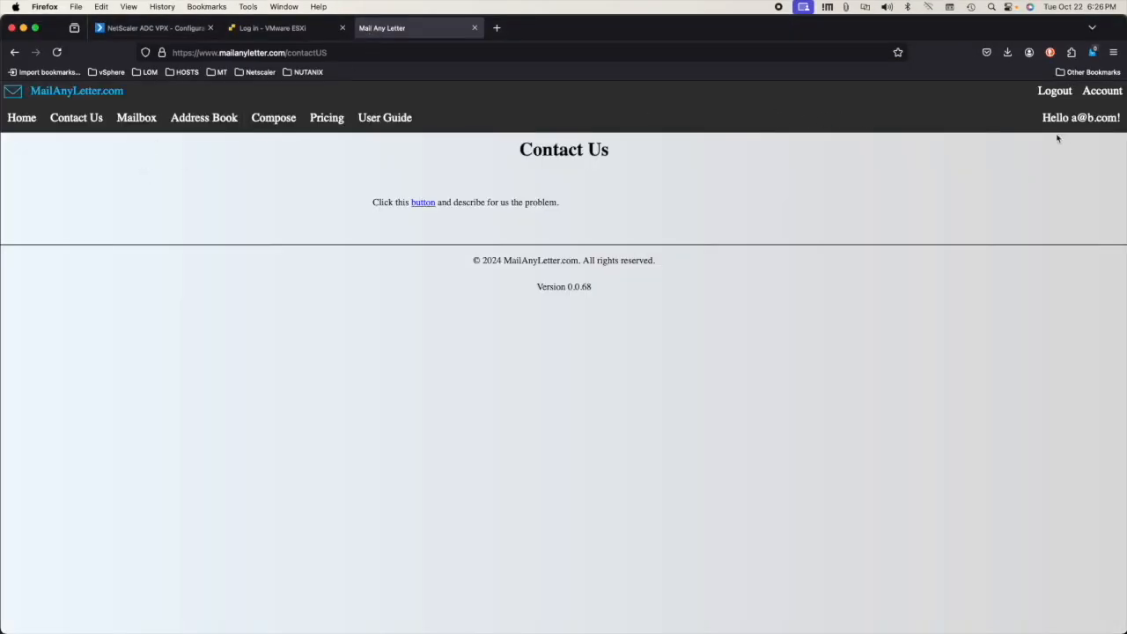
{"action": "left_click", "coordinate": [1054, 92]}
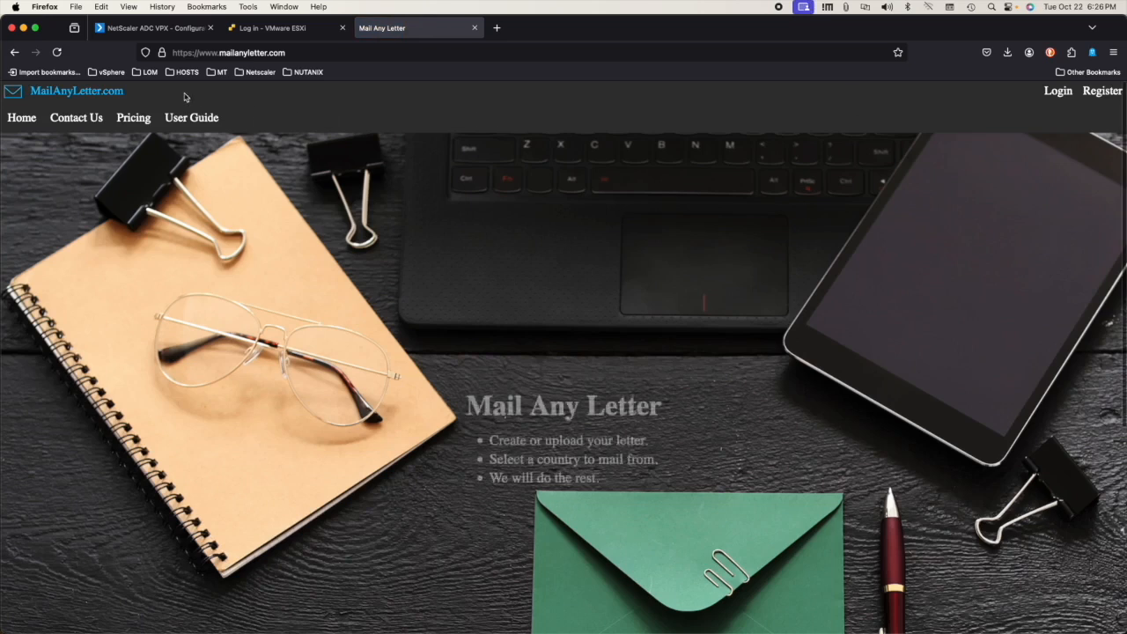
Step: Switch to the NetScaler console and open the Start URL learned rules of the waf_conf_mal profile for editing
{"action": "left_click", "coordinate": [176, 28]}
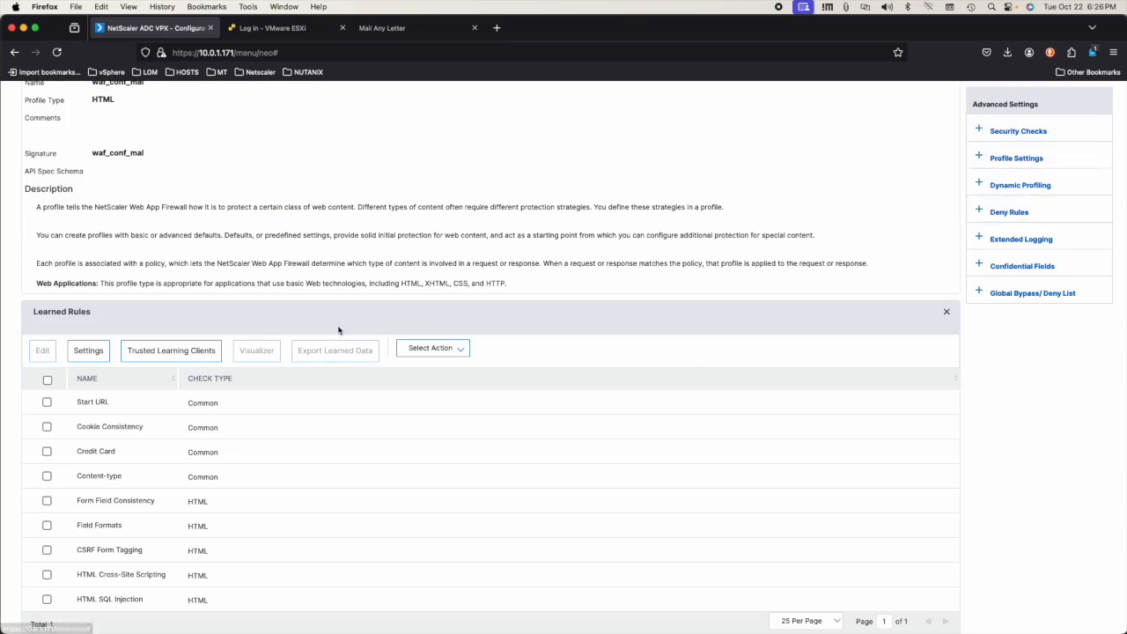
{"action": "right_click", "coordinate": [41, 402]}
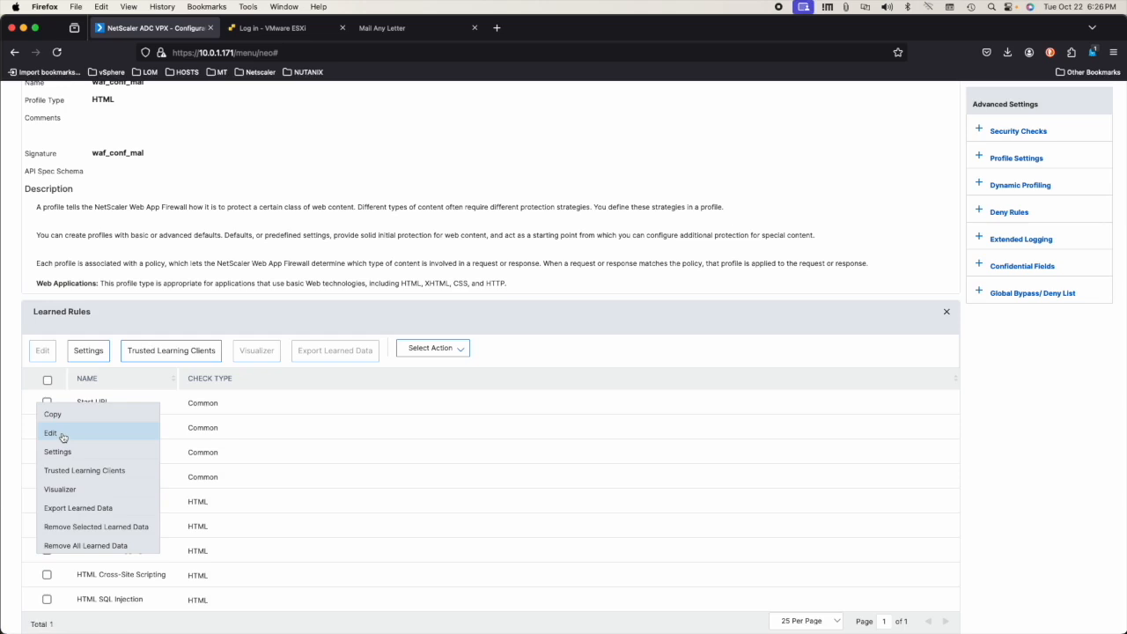
{"action": "left_click", "coordinate": [51, 433]}
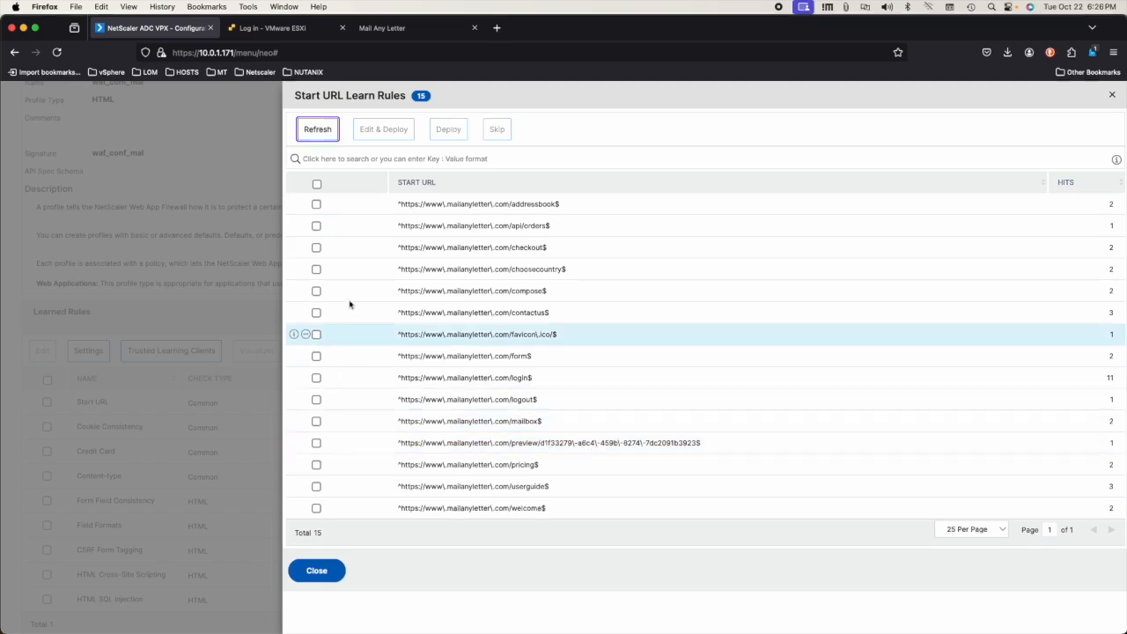
Step: Deploy all learned Start URL rules except the preview URL, confirm the deployment, and select the remaining preview rule
{"action": "left_click", "coordinate": [317, 184]}
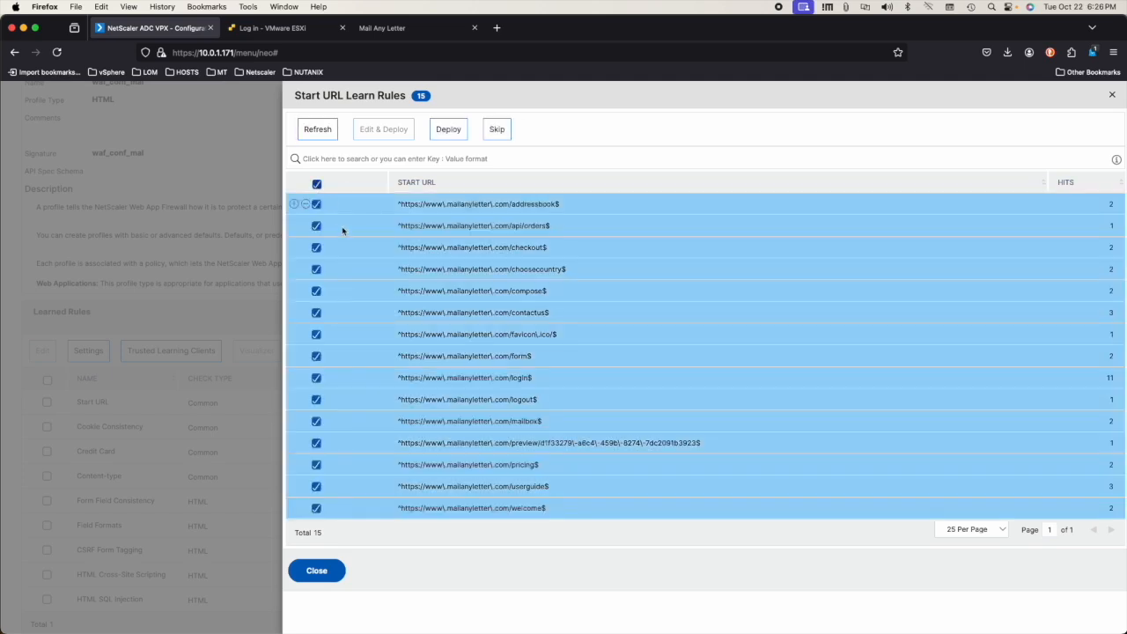
{"action": "left_click", "coordinate": [316, 442]}
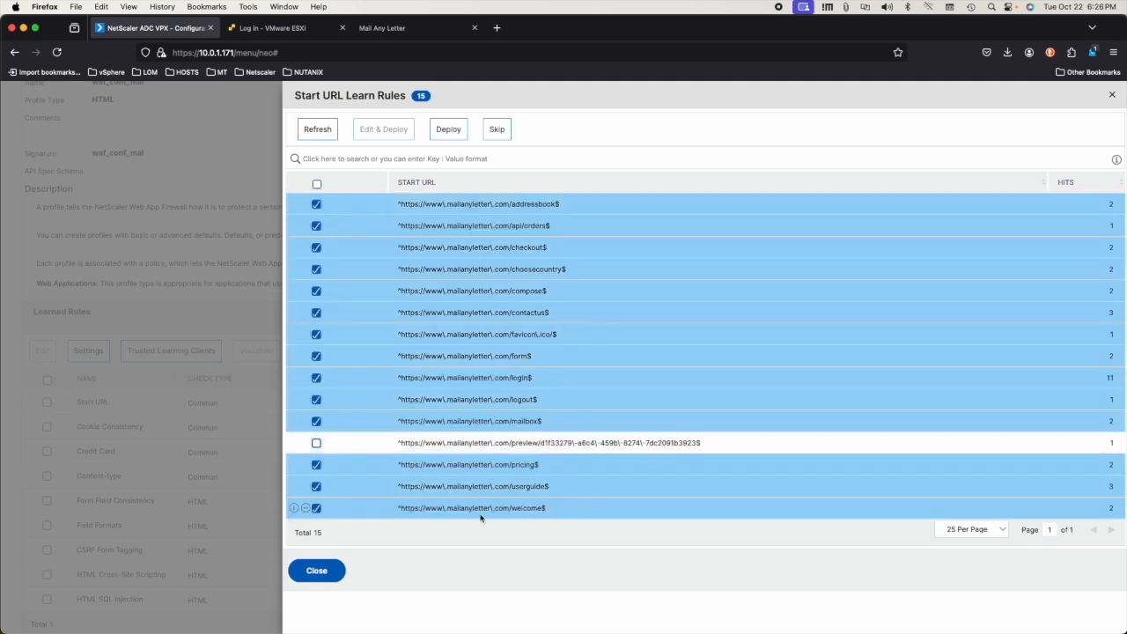
{"action": "left_click", "coordinate": [453, 132]}
{"action": "left_click", "coordinate": [628, 388]}
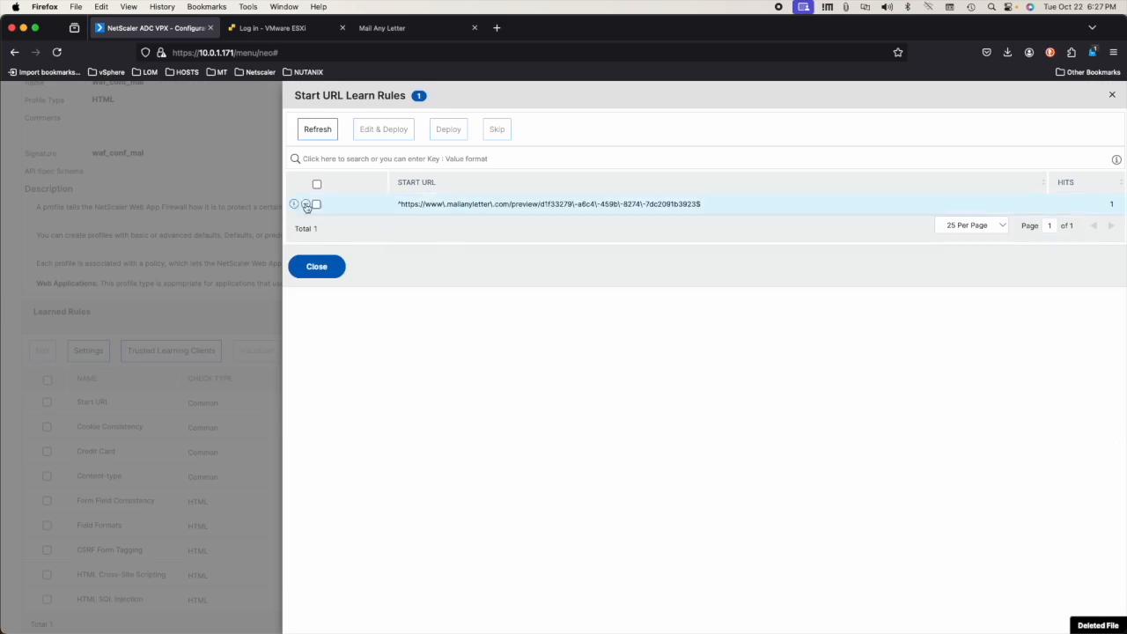
{"action": "left_click", "coordinate": [312, 205]}
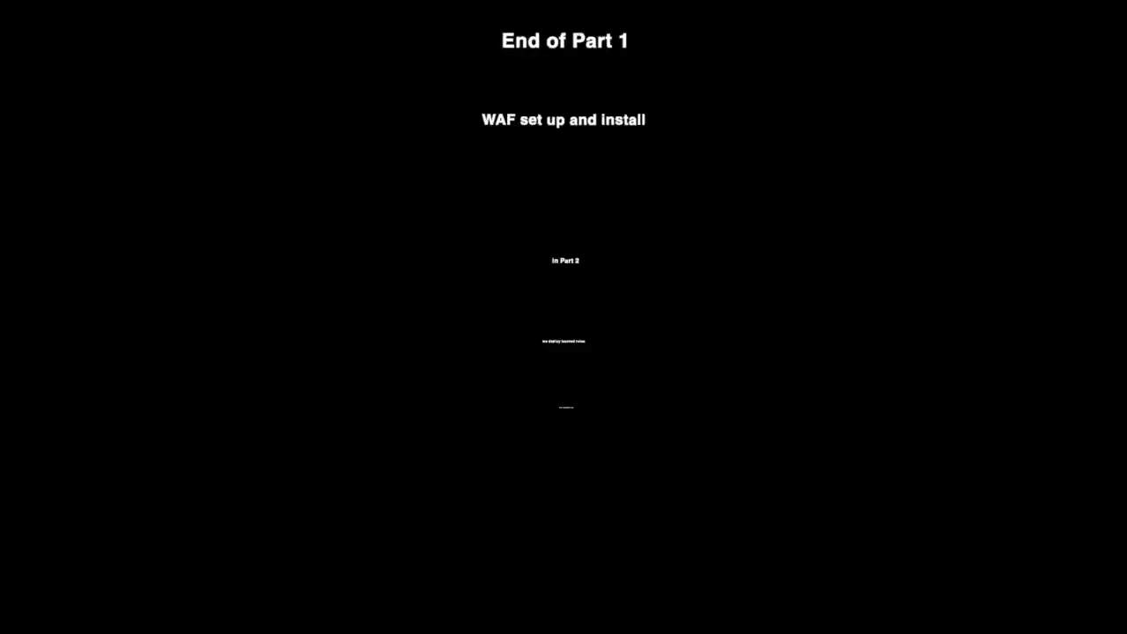